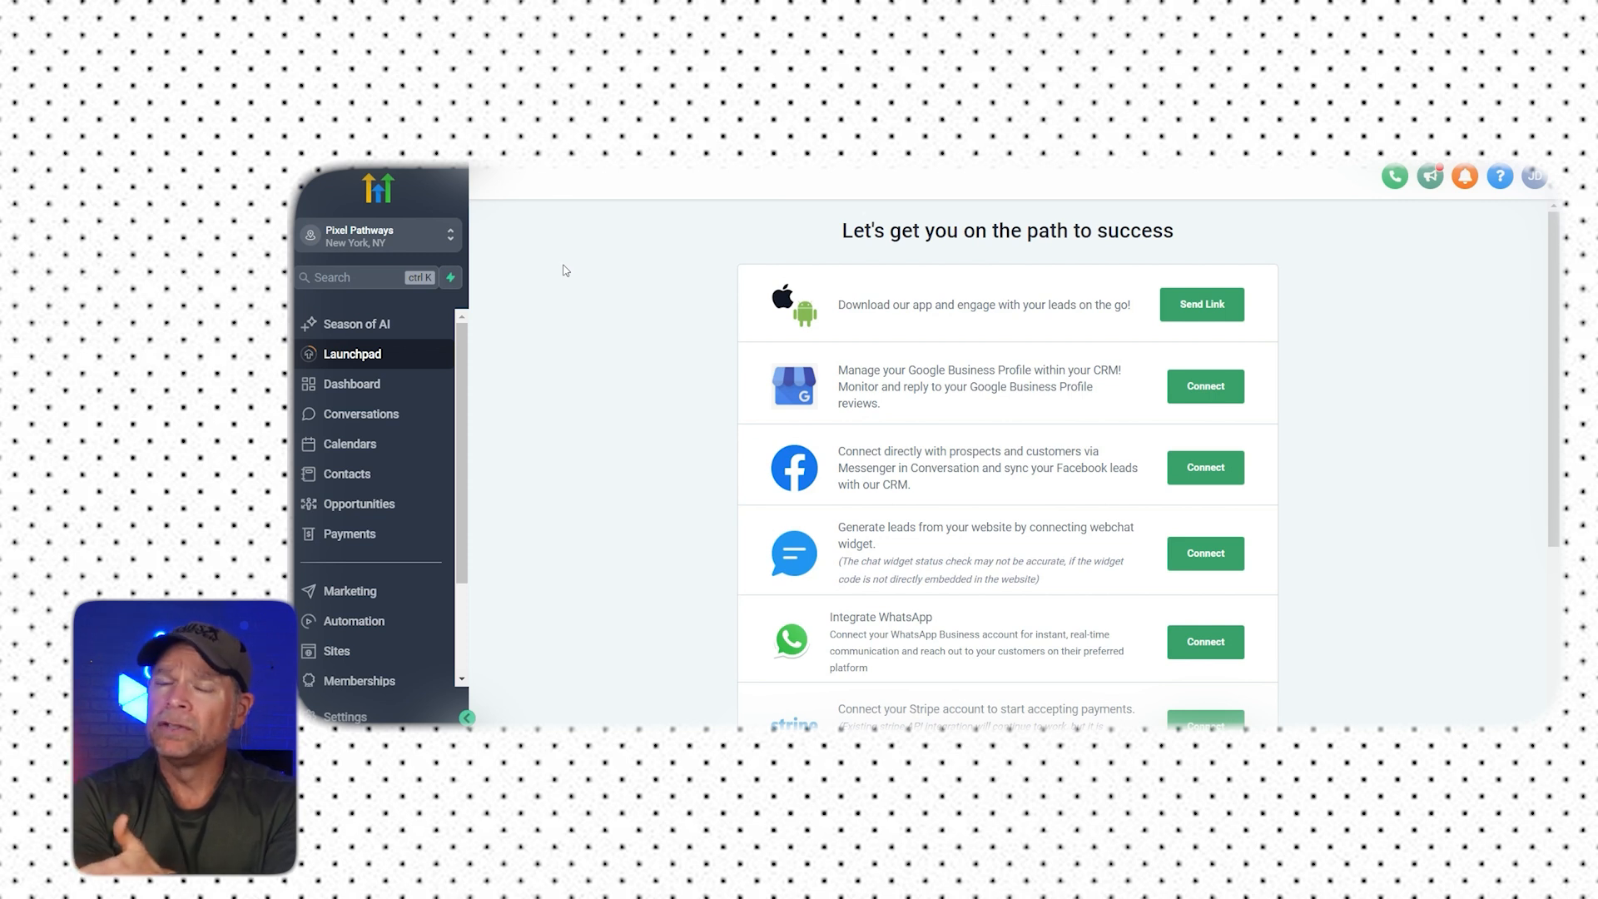
Create a new Live chat widget in the Chat Widget area of Sites
{"action": "scroll", "coordinate": [320, 491], "scroll_direction": "down", "scroll_amount": 3}
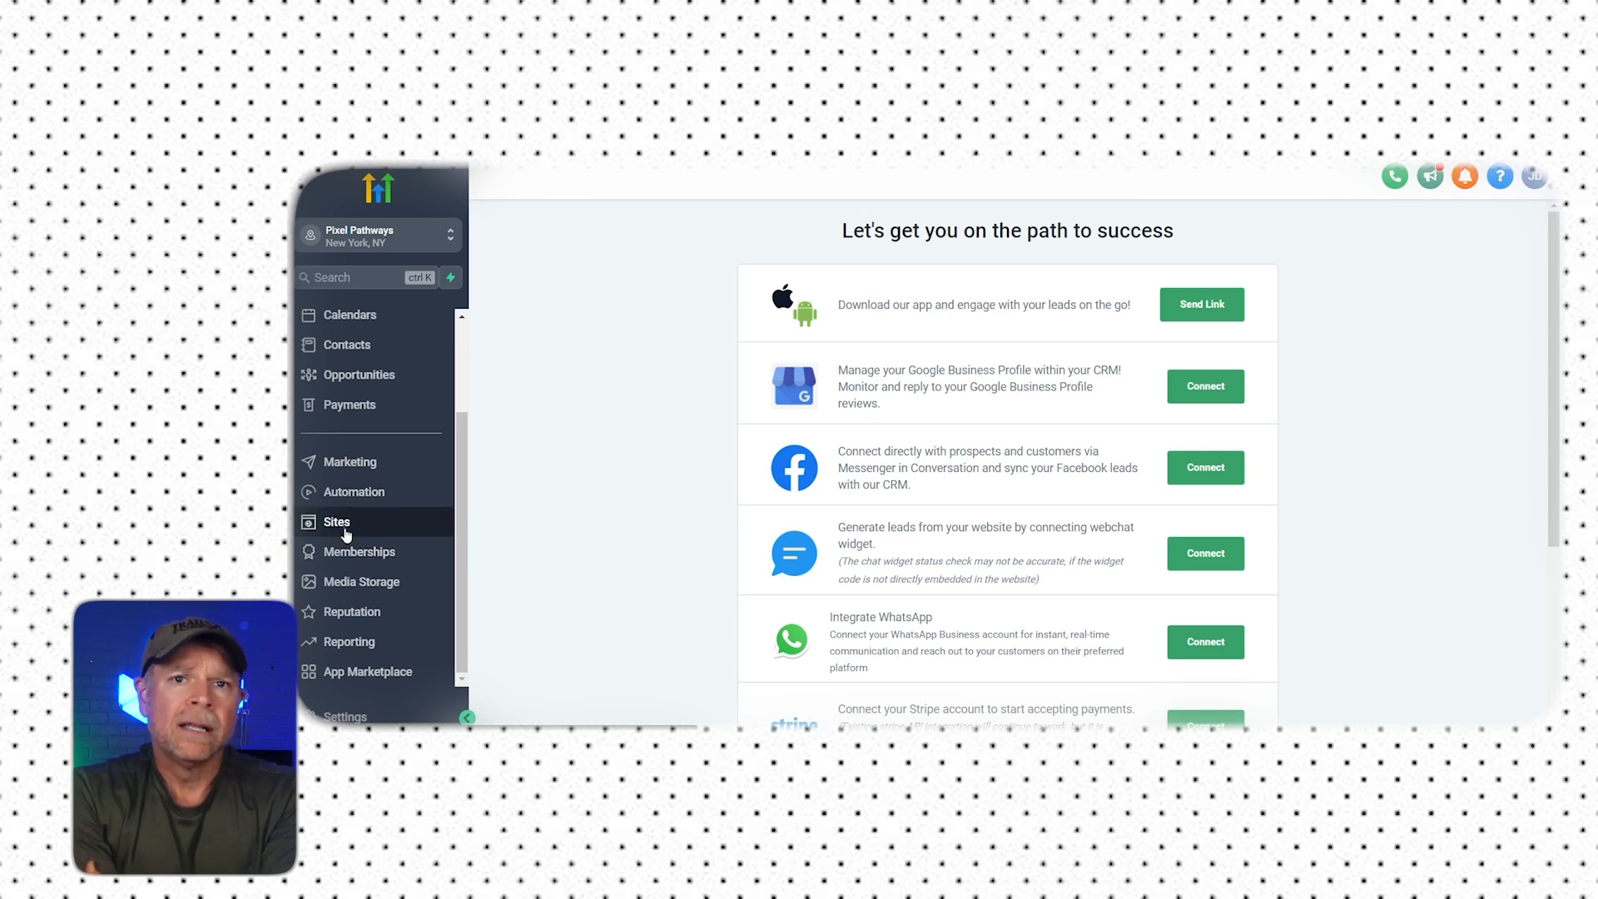
{"action": "left_click", "coordinate": [338, 523]}
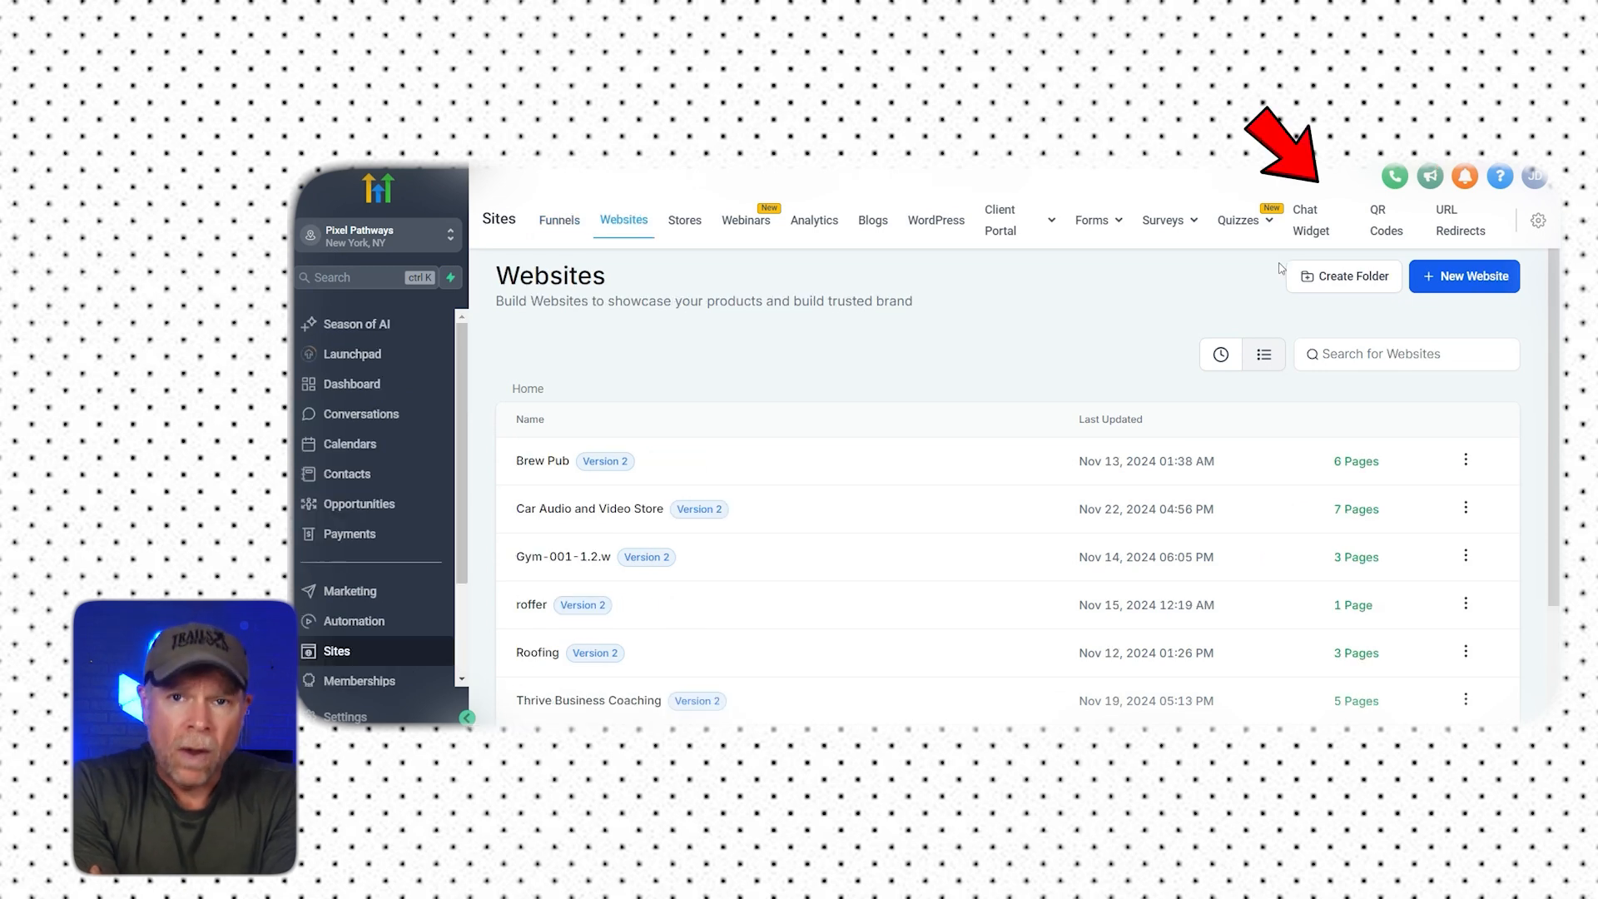
{"action": "left_click", "coordinate": [1313, 236]}
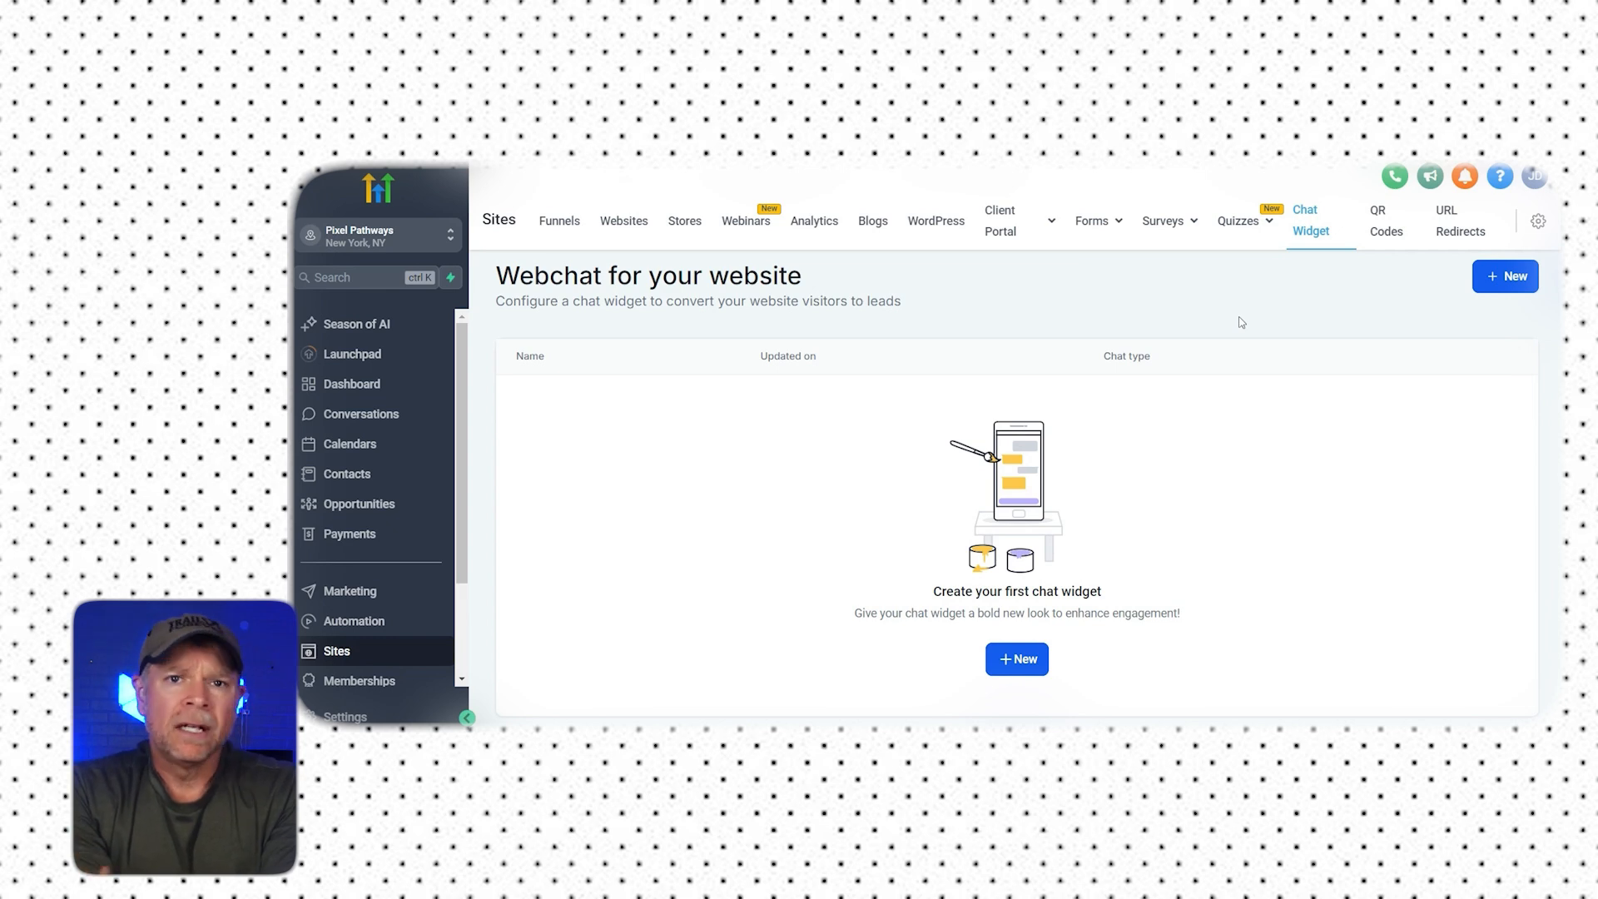
{"action": "left_click", "coordinate": [1016, 663]}
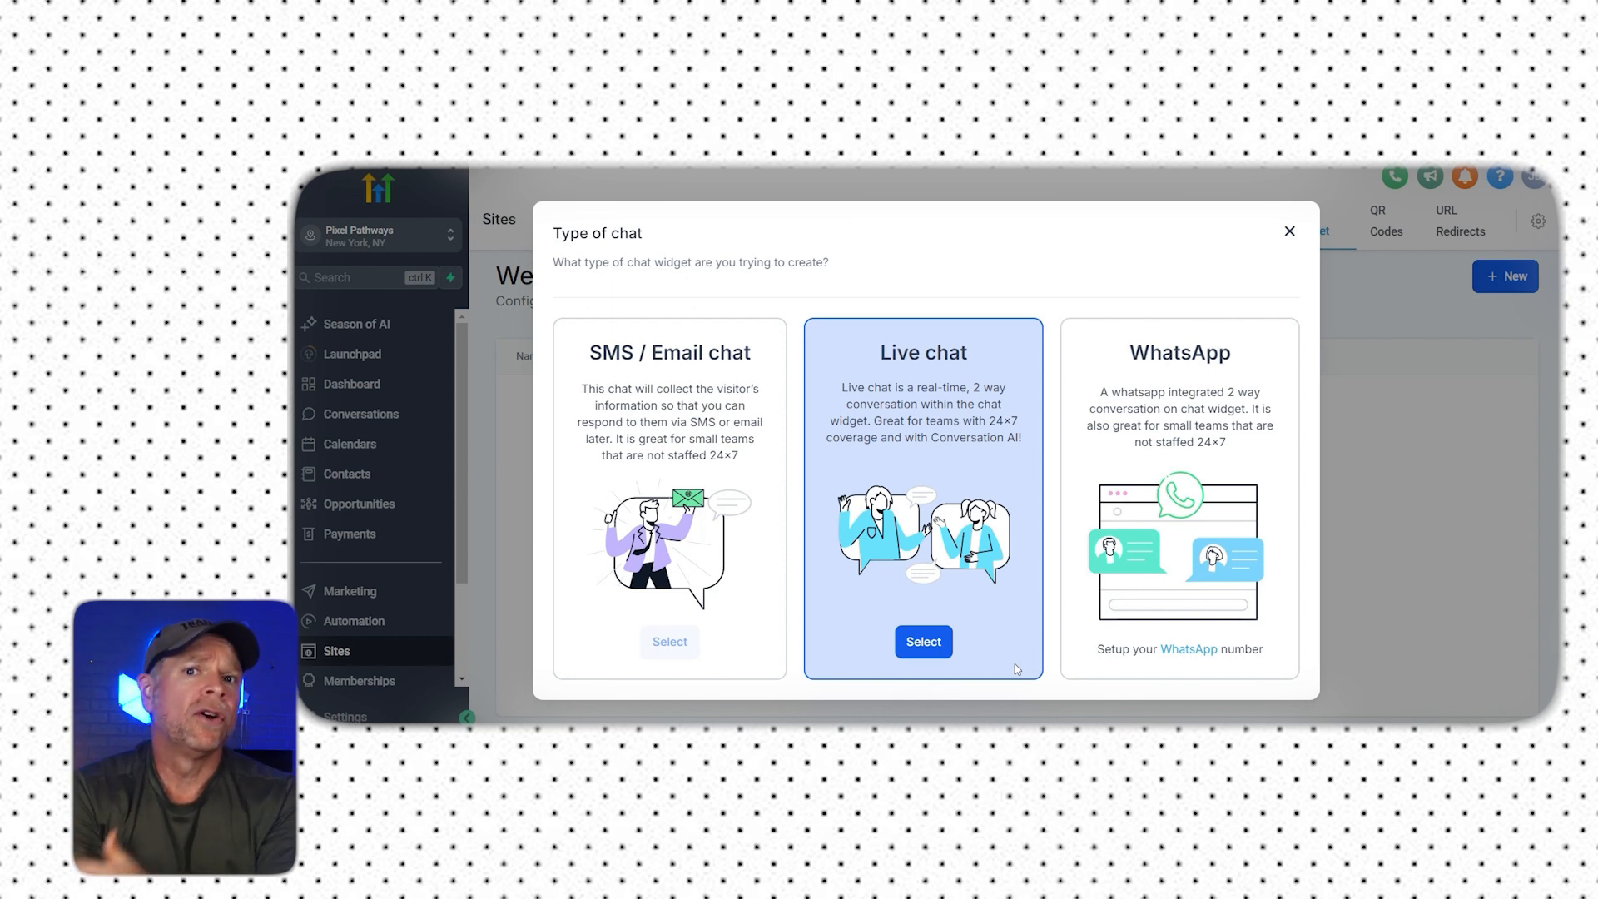
{"action": "left_click", "coordinate": [913, 639]}
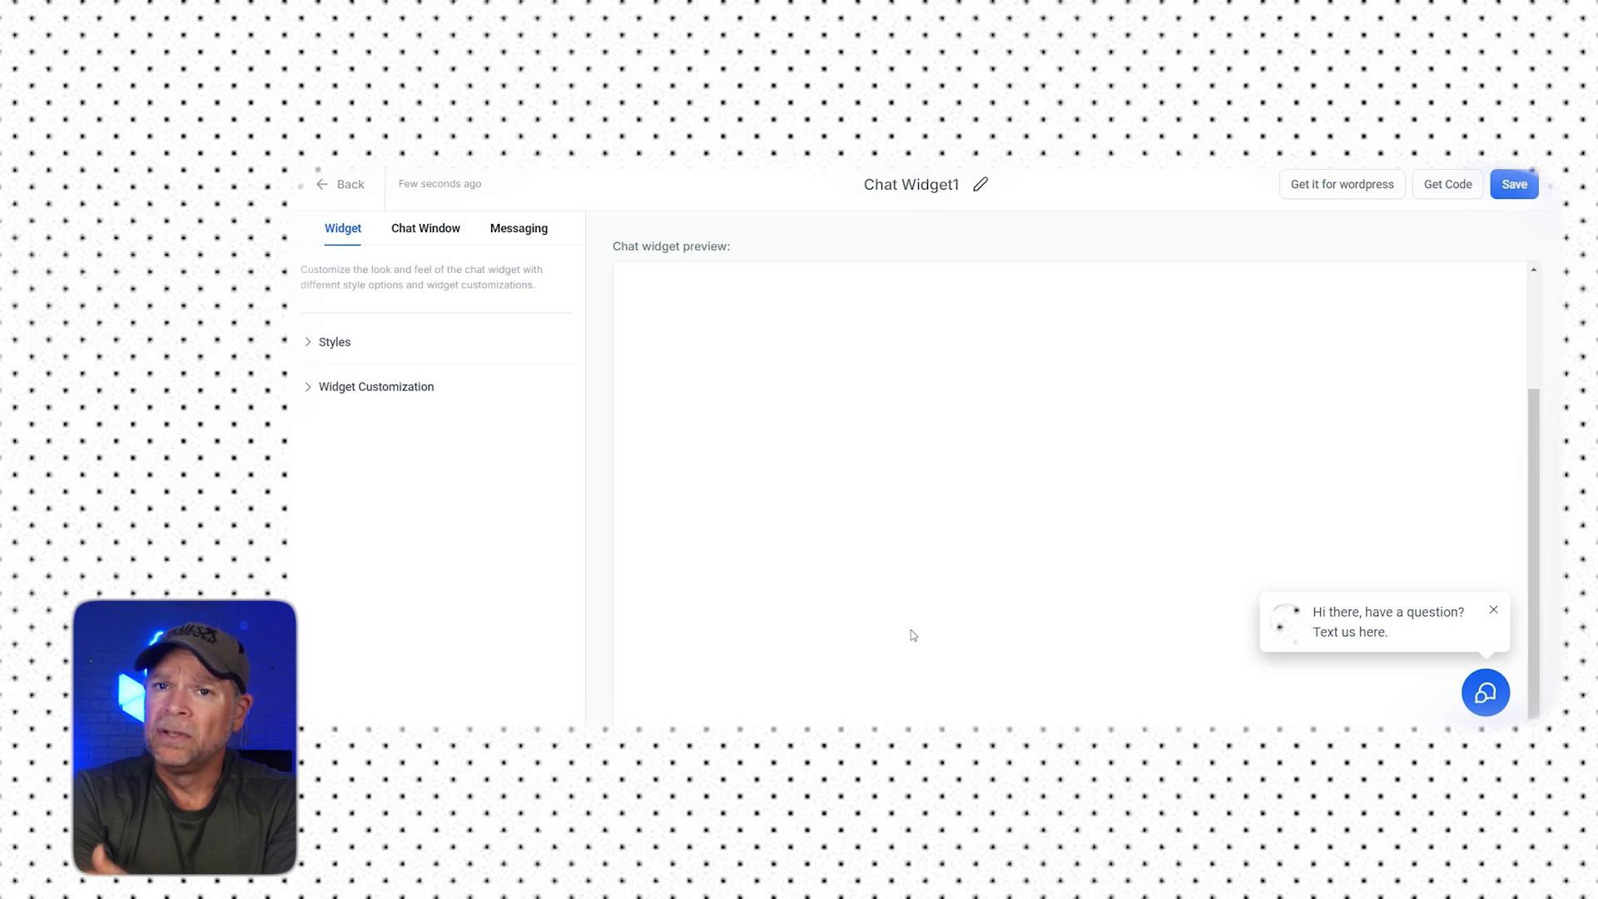
Rename the chat widget as Help
{"action": "left_click", "coordinate": [946, 183]}
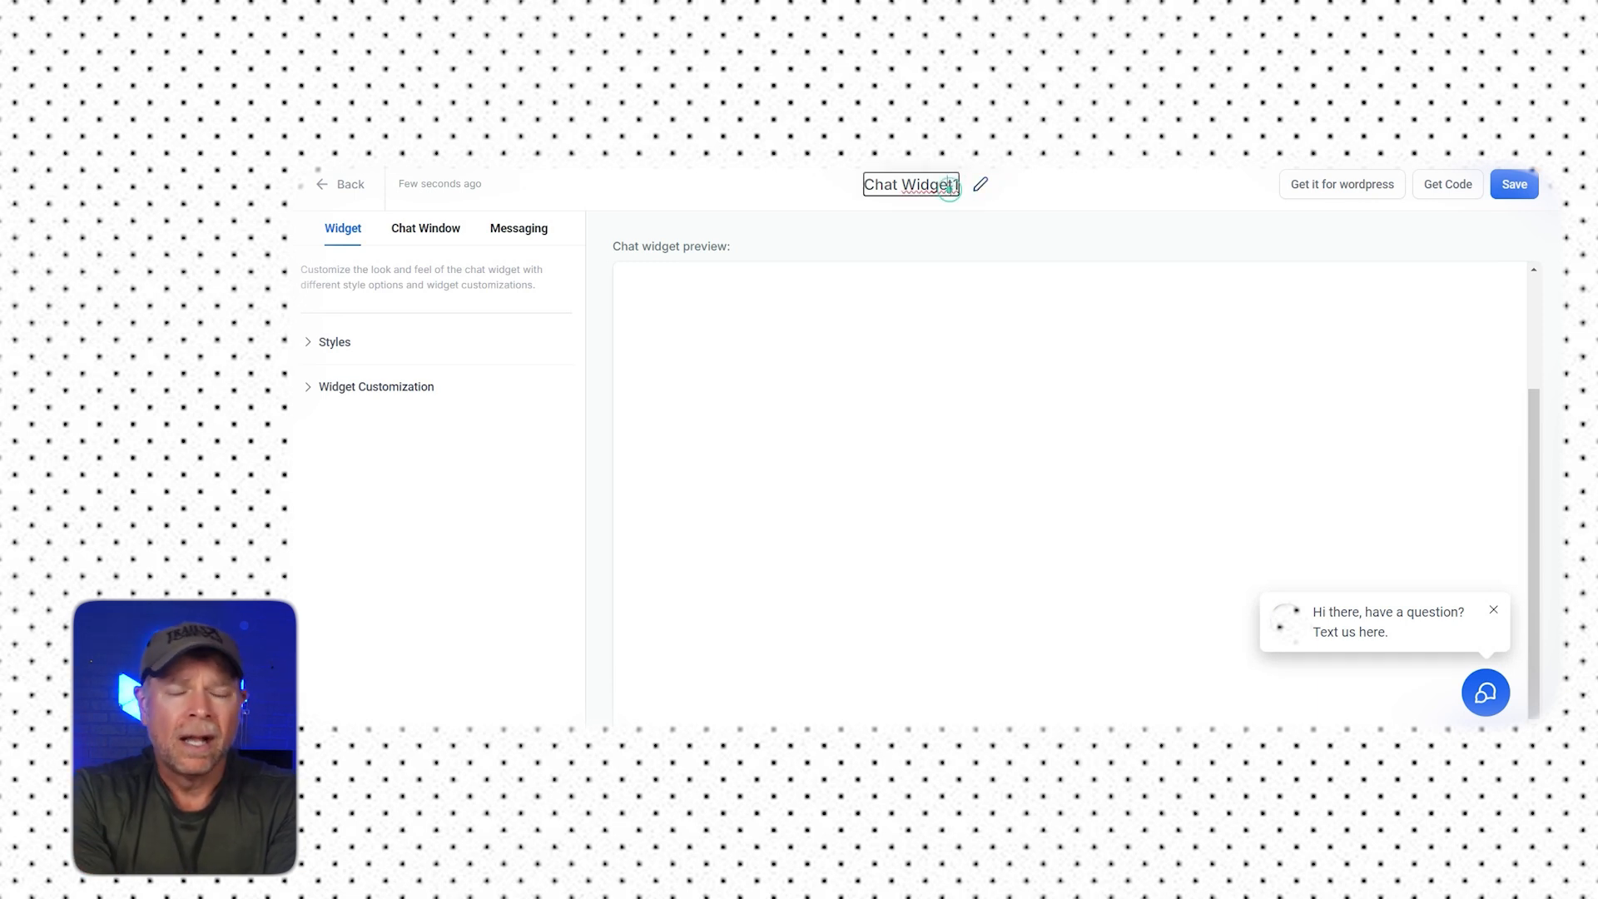
{"action": "triple_click", "coordinate": [951, 184]}
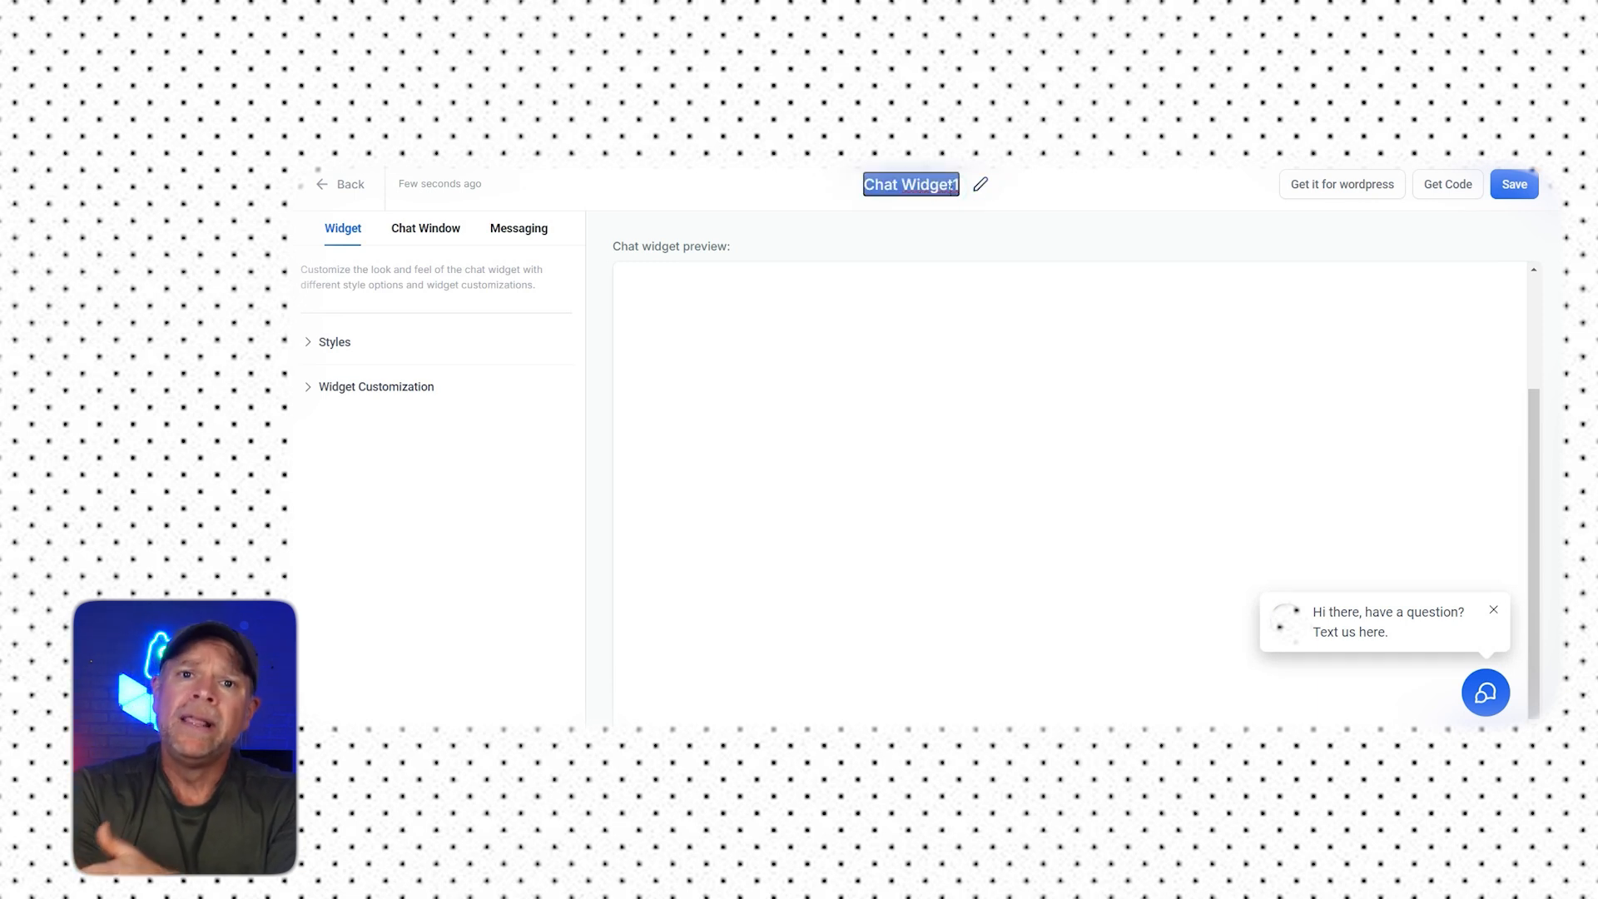
{"action": "type", "text": "Help"}
{"action": "key", "text": "Return"}
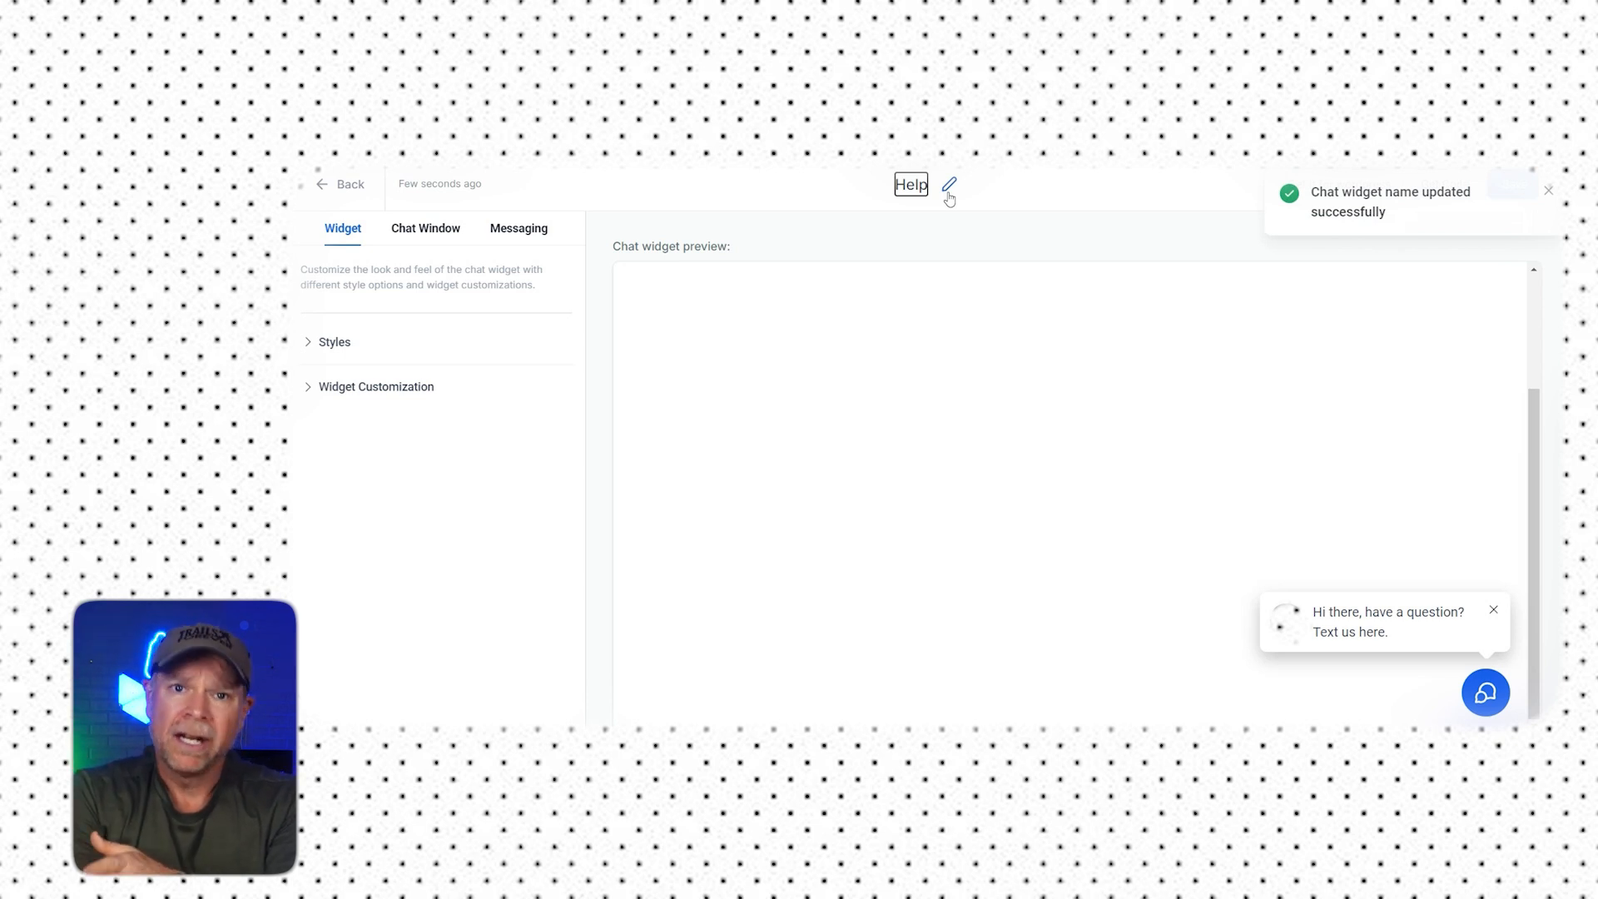
Compare the two chat prompt styles and choose the one without an avatar image
{"action": "left_click", "coordinate": [337, 343]}
{"action": "scroll", "coordinate": [547, 368], "scroll_direction": "down", "scroll_amount": 1}
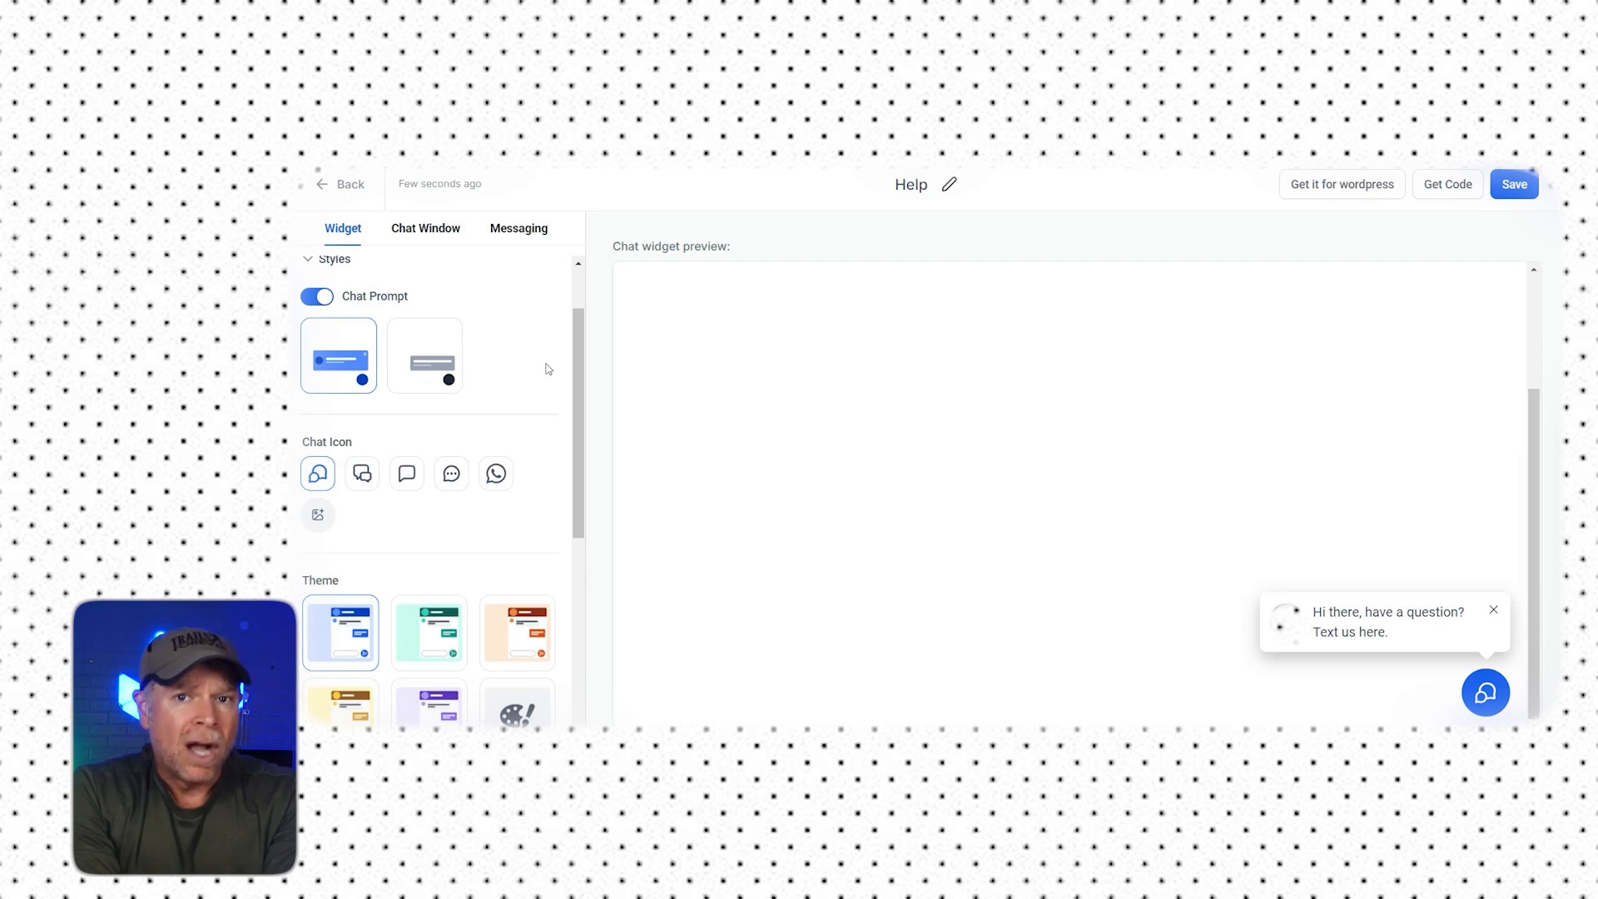
{"action": "left_click", "coordinate": [429, 358]}
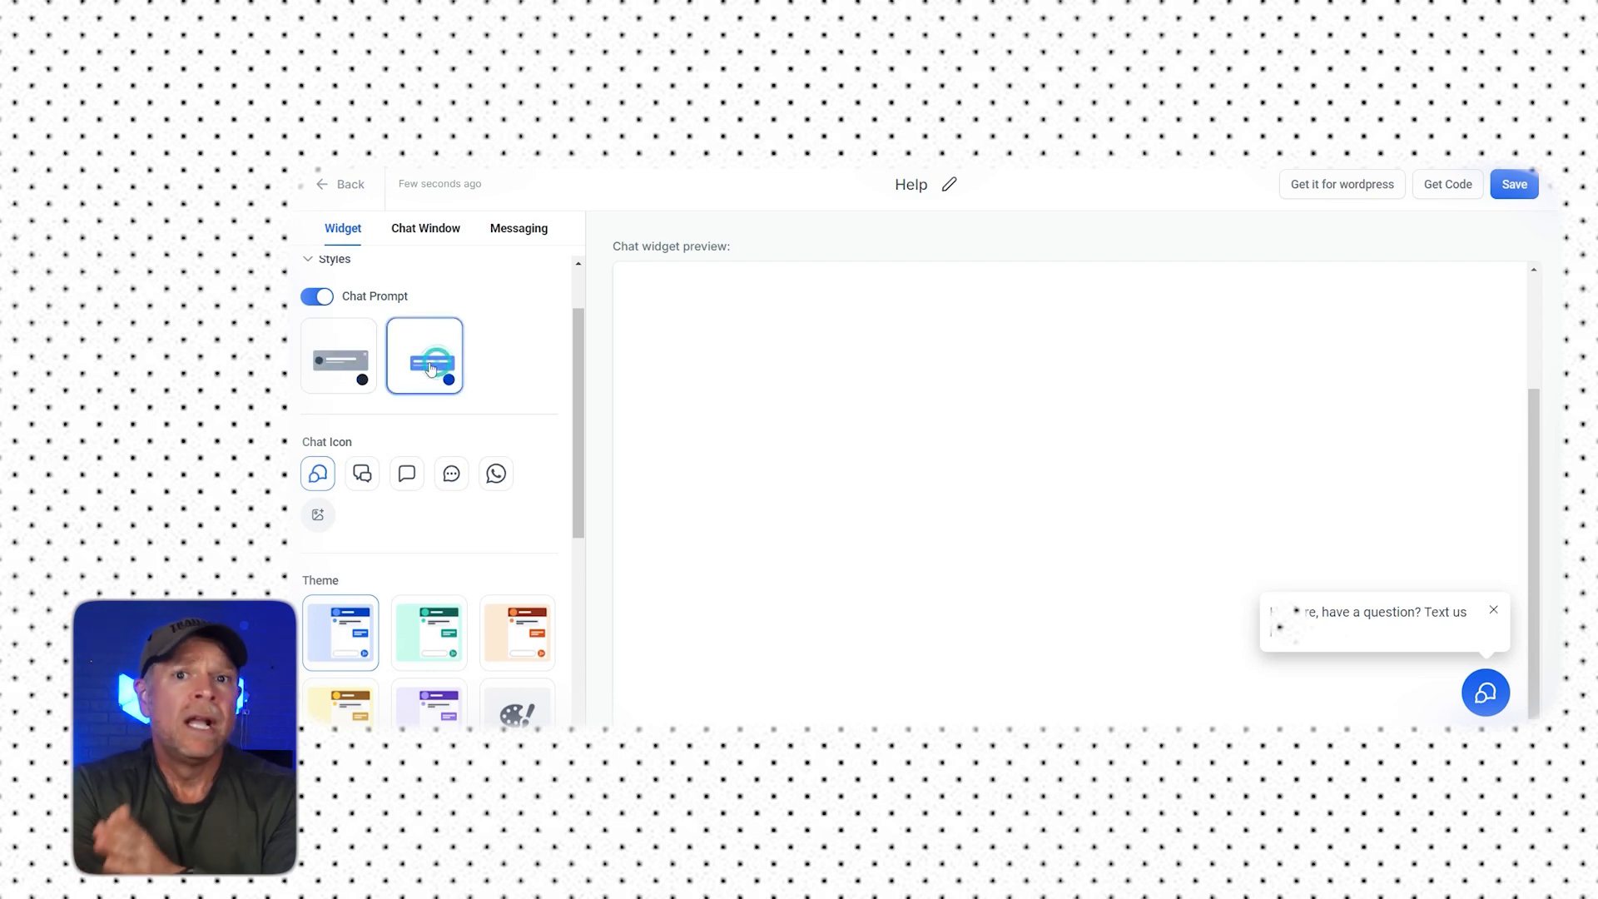
{"action": "left_click", "coordinate": [328, 361]}
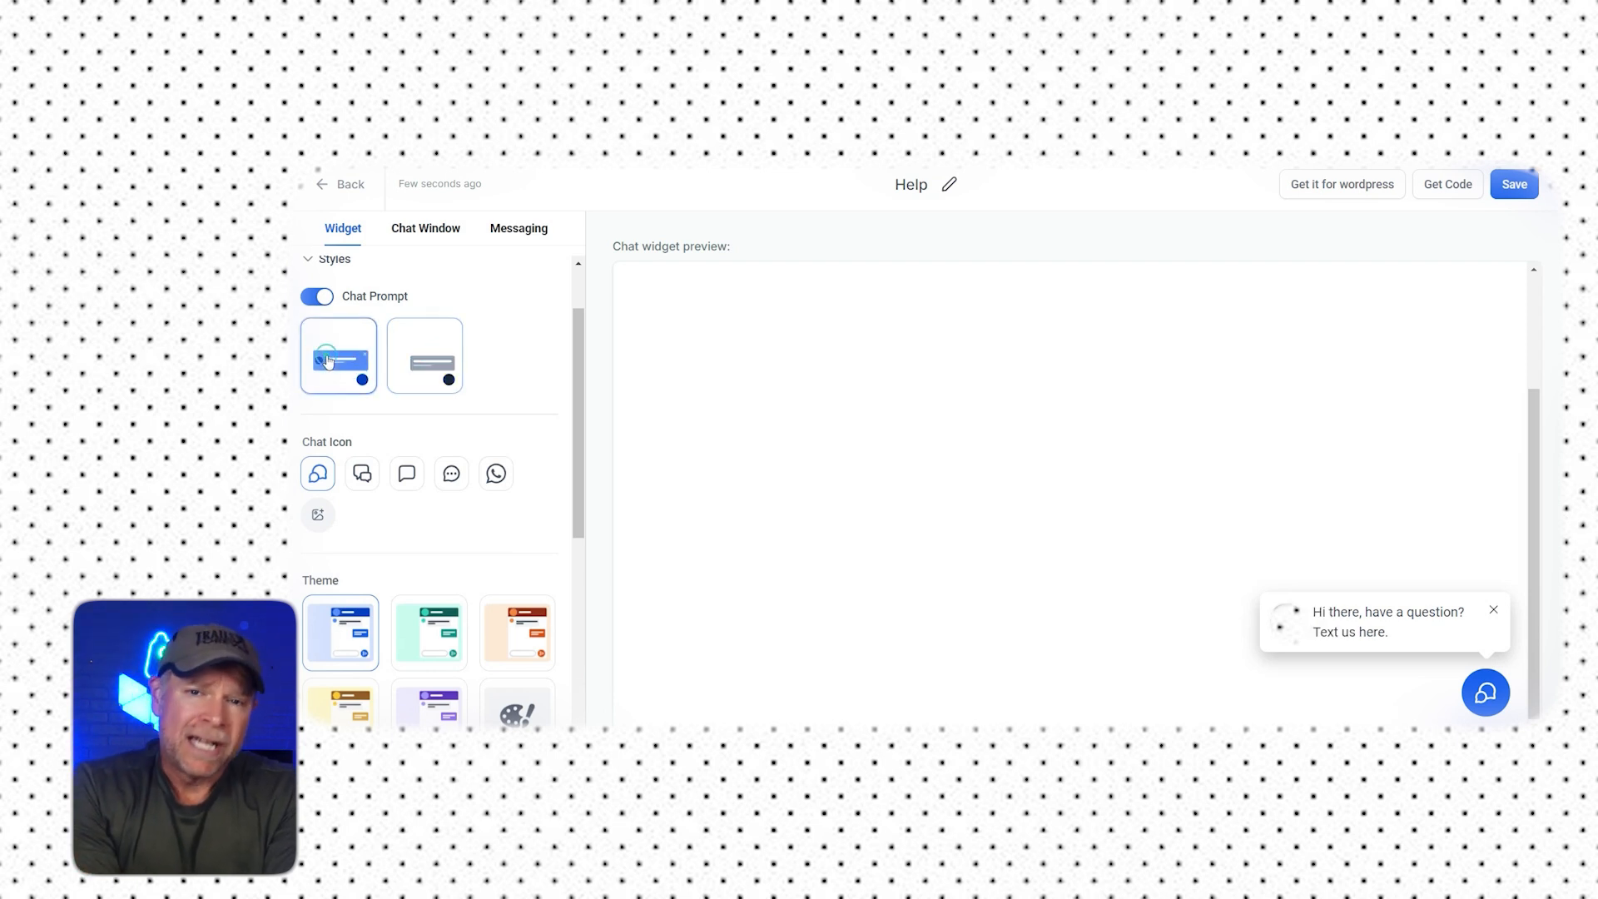
{"action": "left_click", "coordinate": [421, 374]}
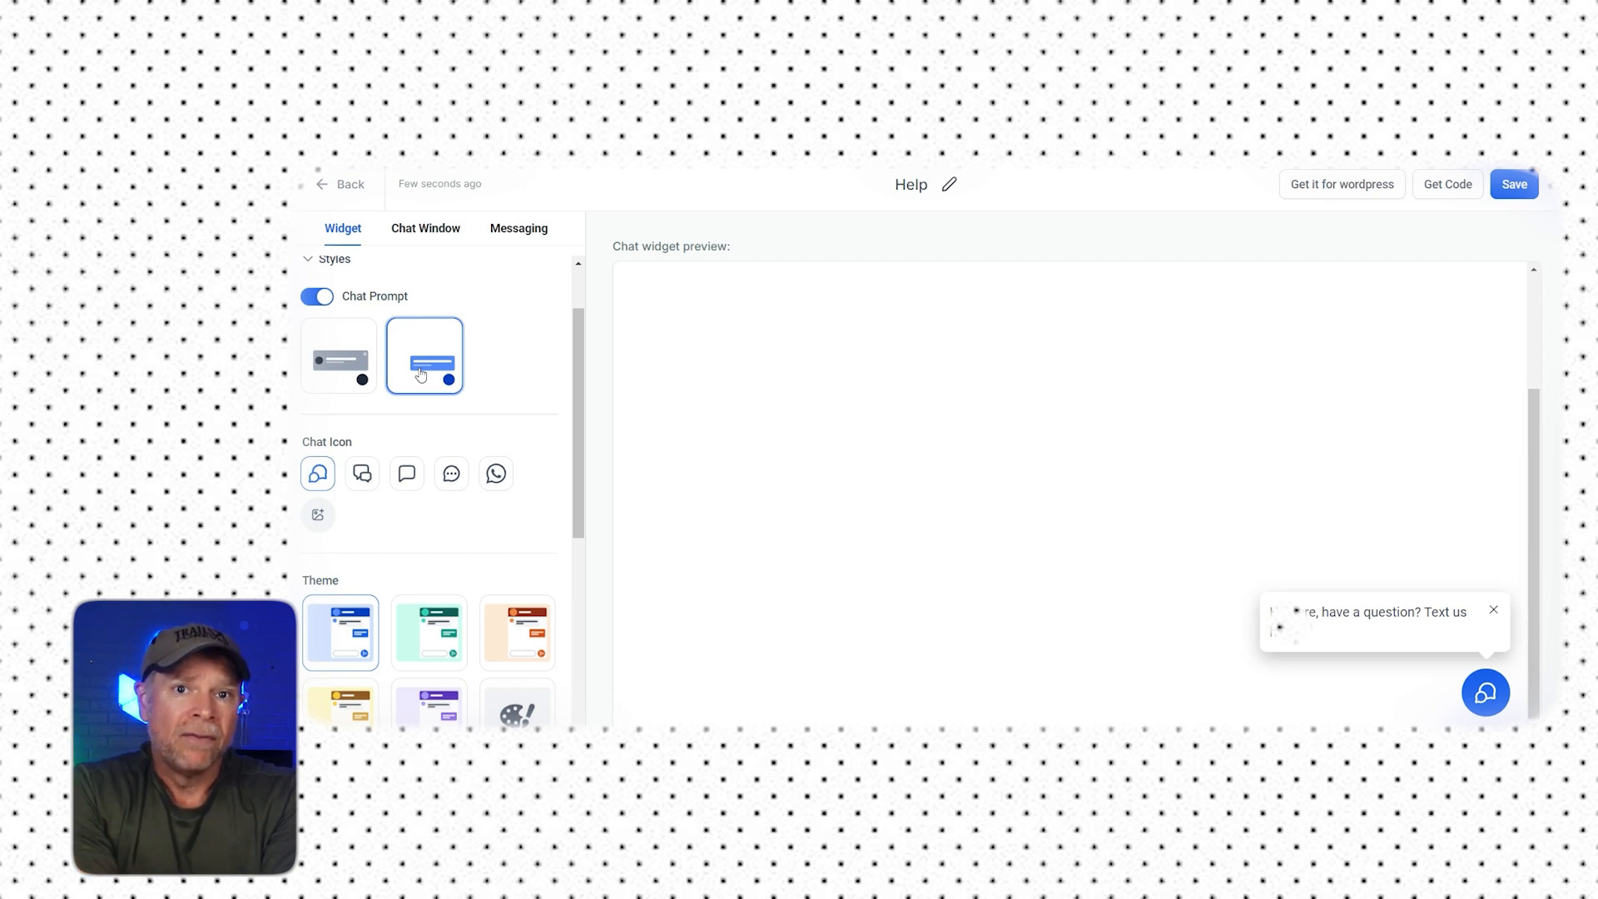
Try the alternative chat icons and set the widget's icon to the WhatsApp symbol
{"action": "scroll", "coordinate": [421, 374], "scroll_direction": "down", "scroll_amount": 1}
{"action": "left_click", "coordinate": [362, 389]}
{"action": "left_click", "coordinate": [408, 390]}
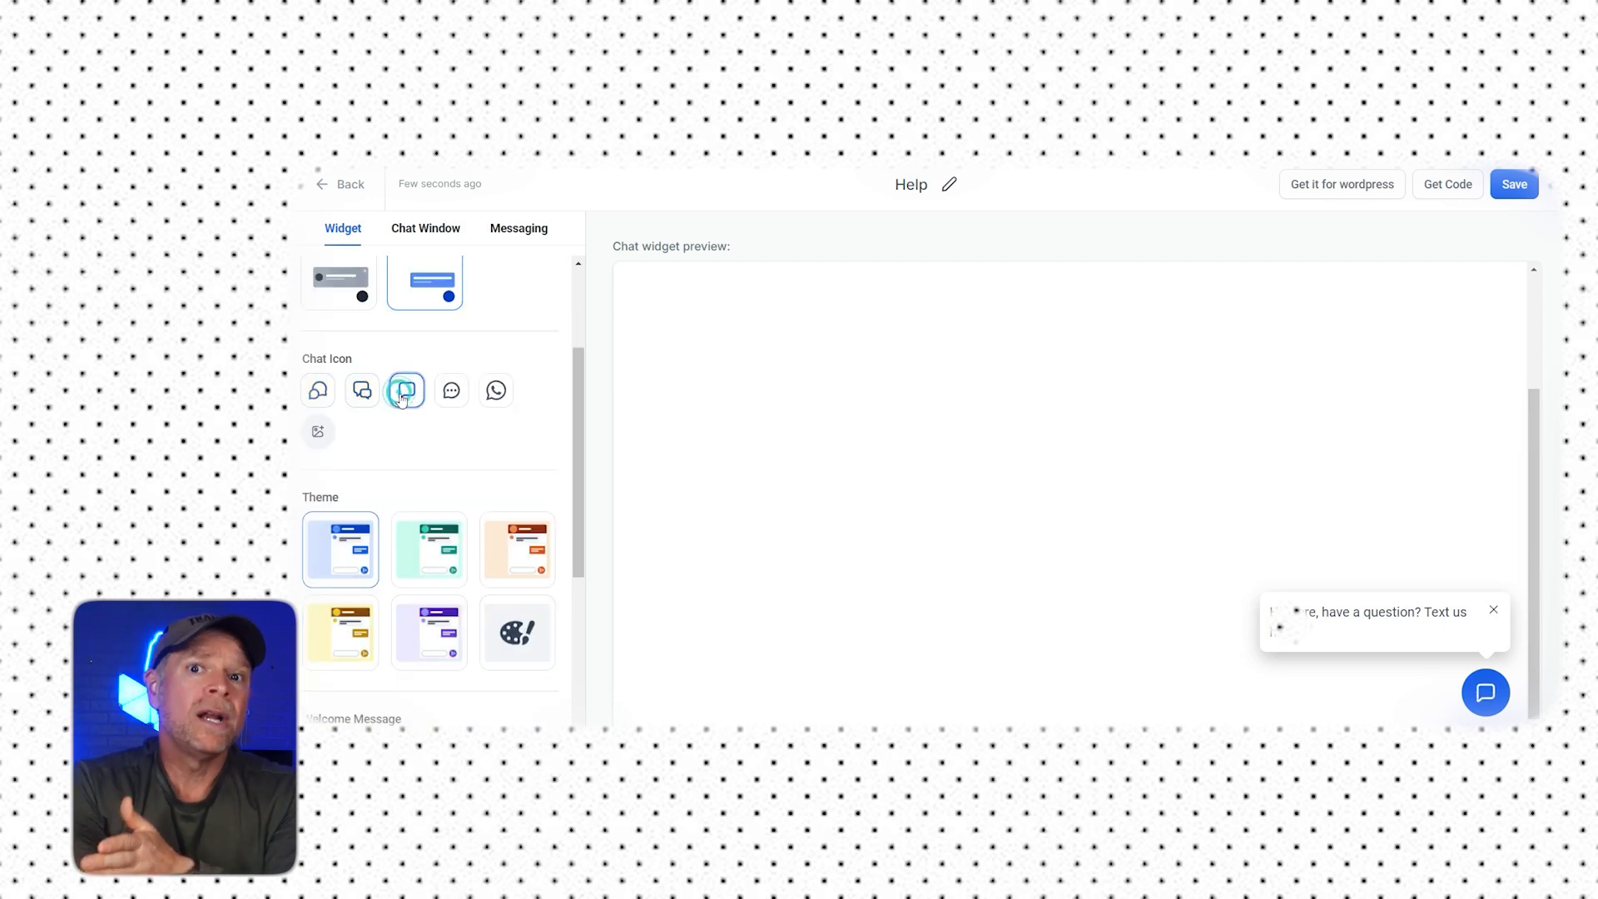
{"action": "left_click", "coordinate": [451, 392]}
{"action": "left_click", "coordinate": [497, 391]}
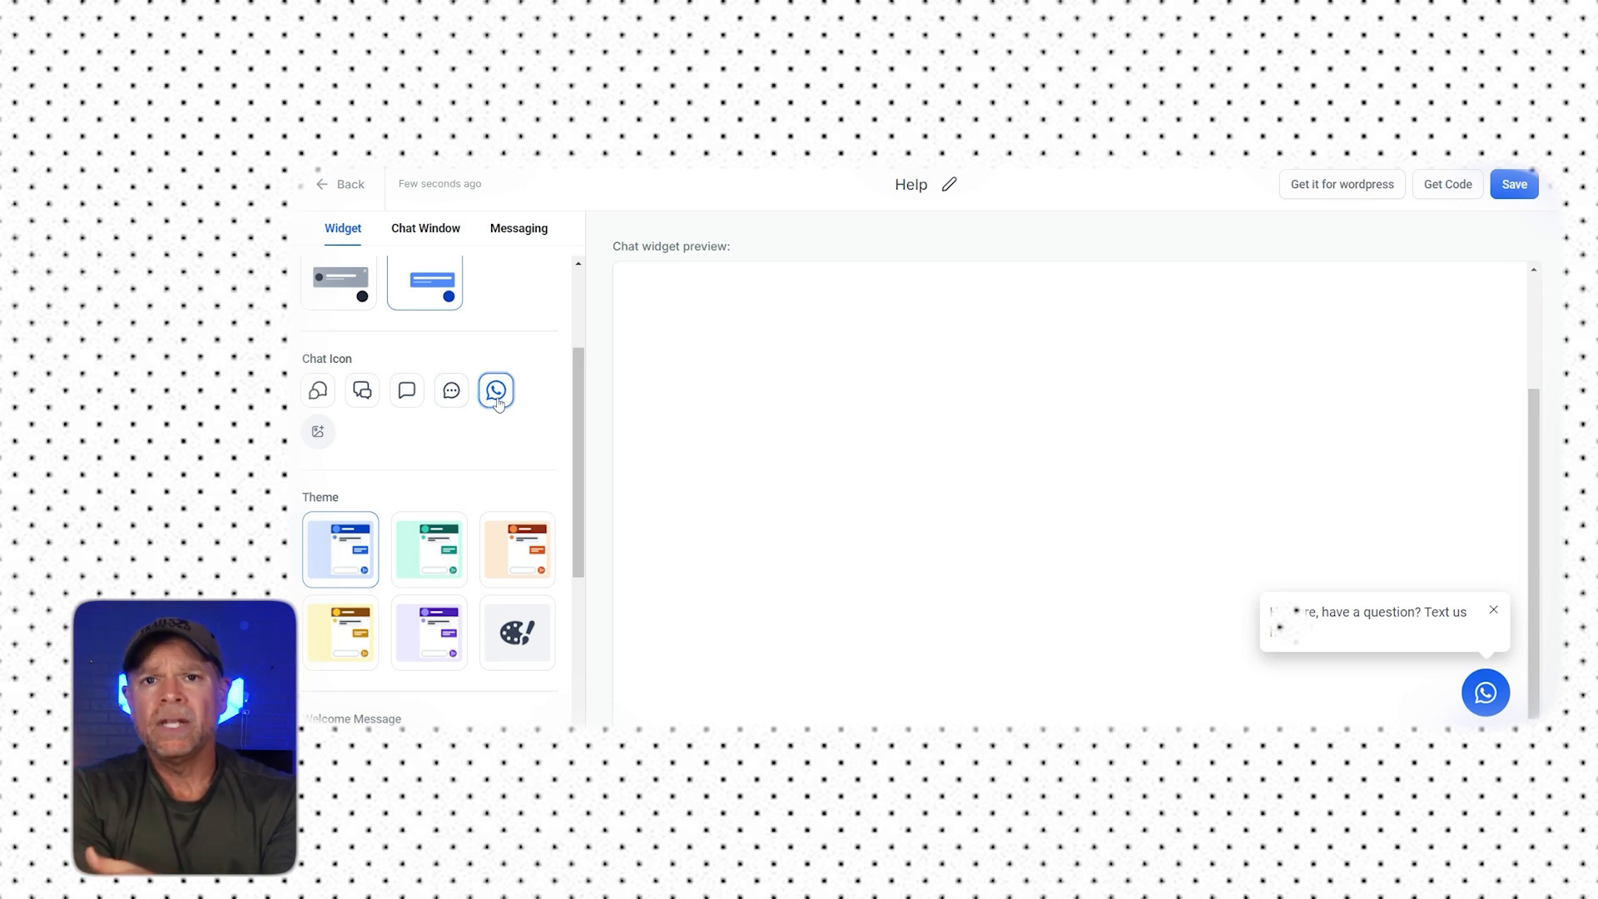
Review the widget's theme, welcome message, returning-visitor greeting, avatar and position settings
{"action": "scroll", "coordinate": [498, 403], "scroll_direction": "down", "scroll_amount": 3}
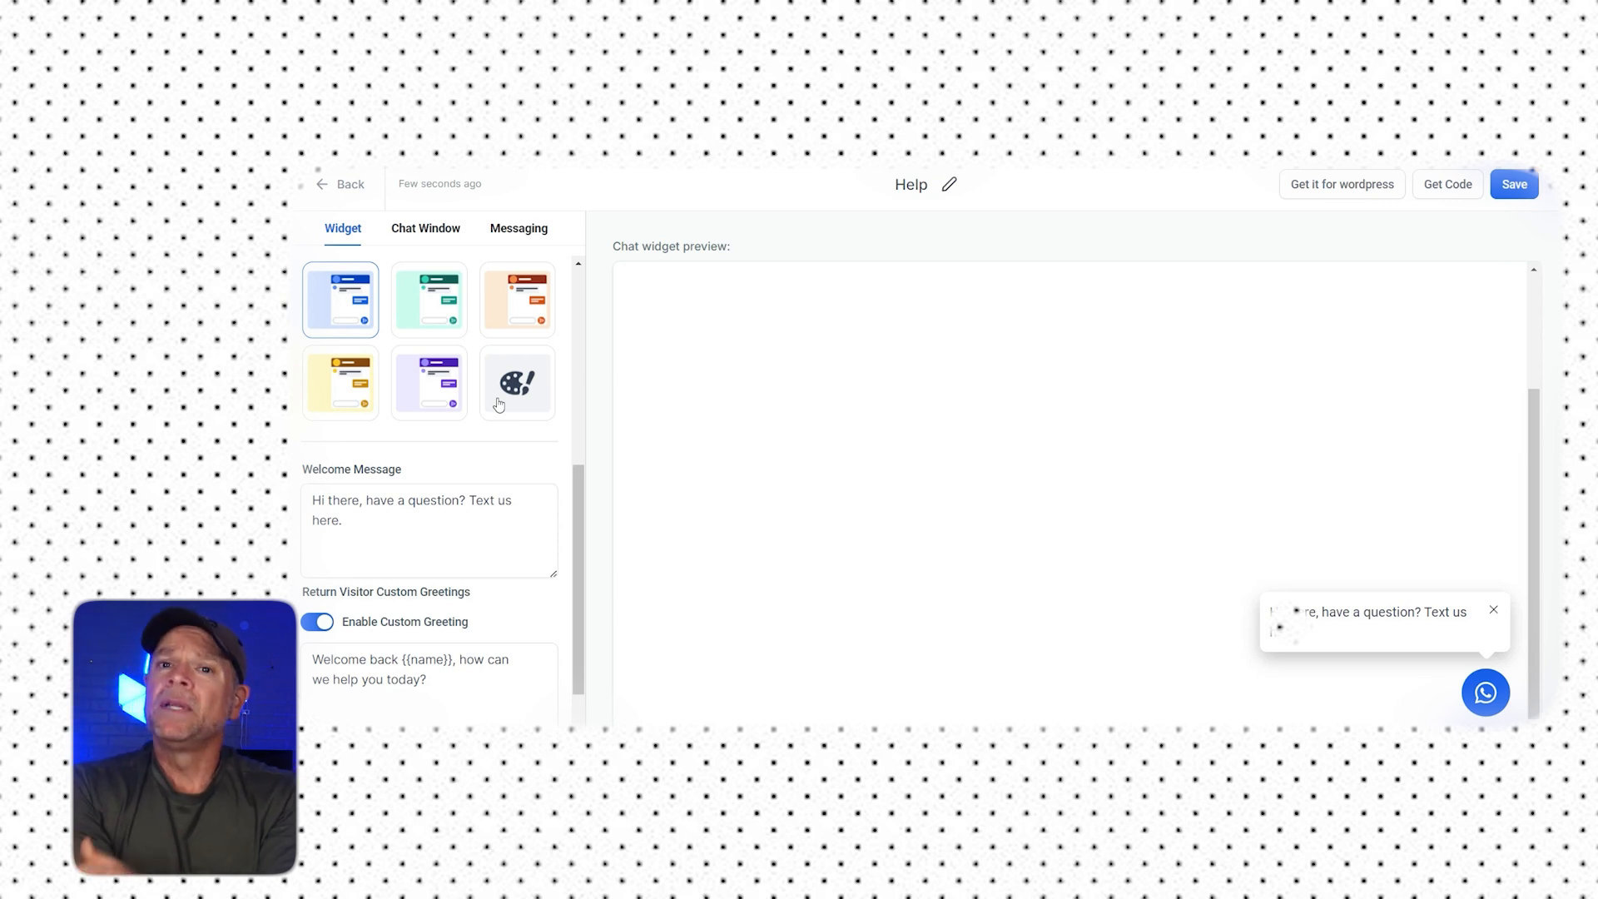
{"action": "left_click", "coordinate": [461, 525]}
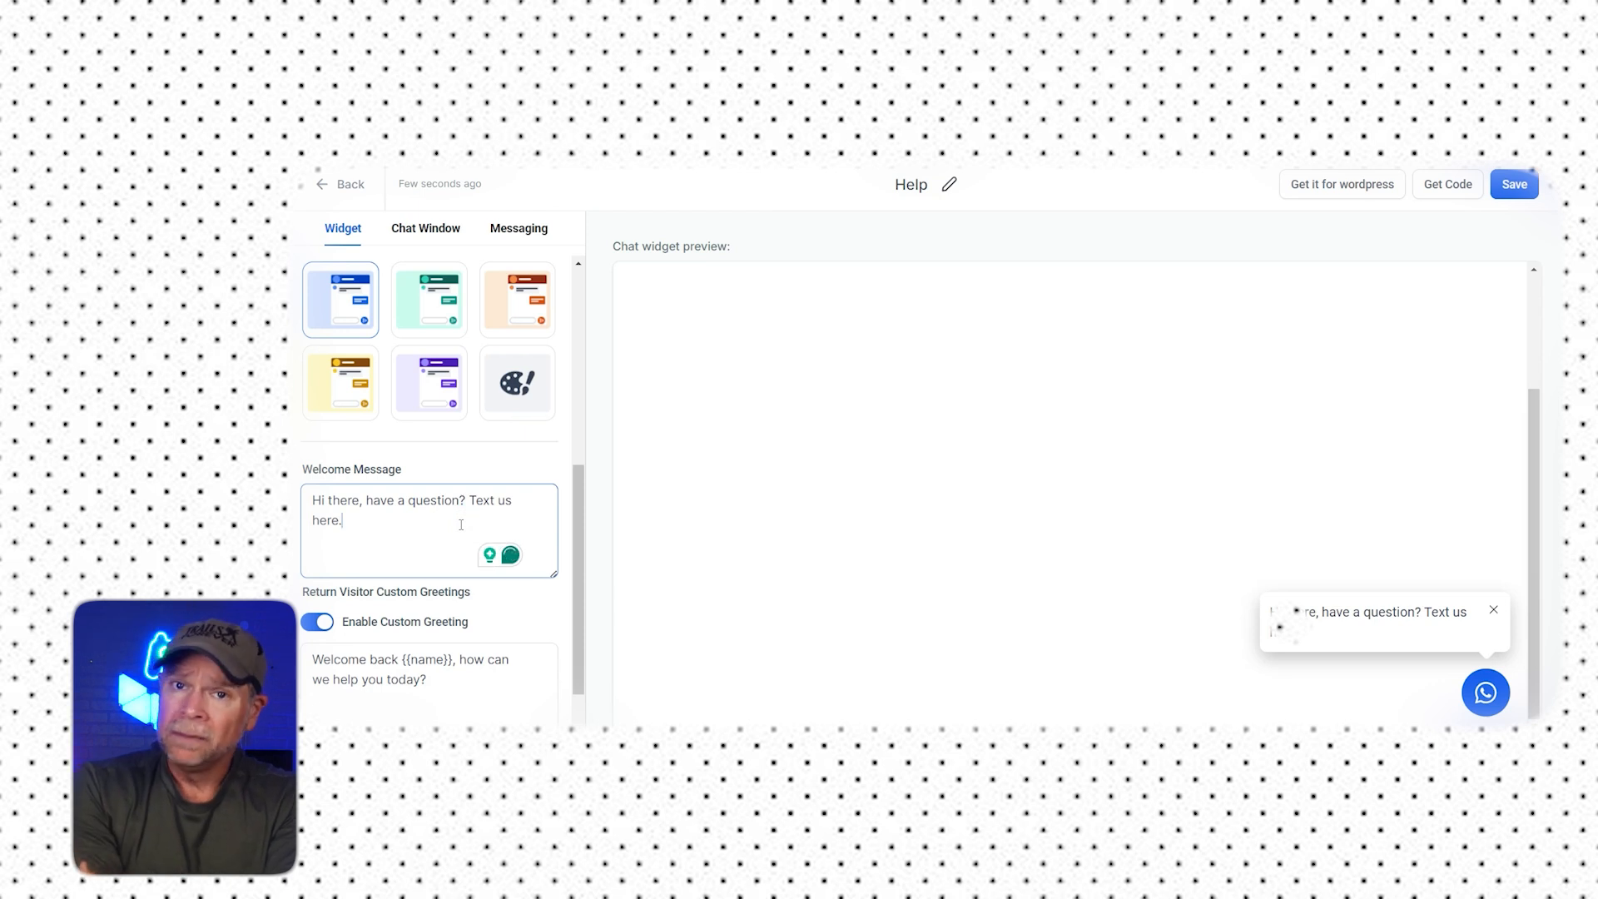
{"action": "scroll", "coordinate": [461, 526], "scroll_direction": "down", "scroll_amount": 1}
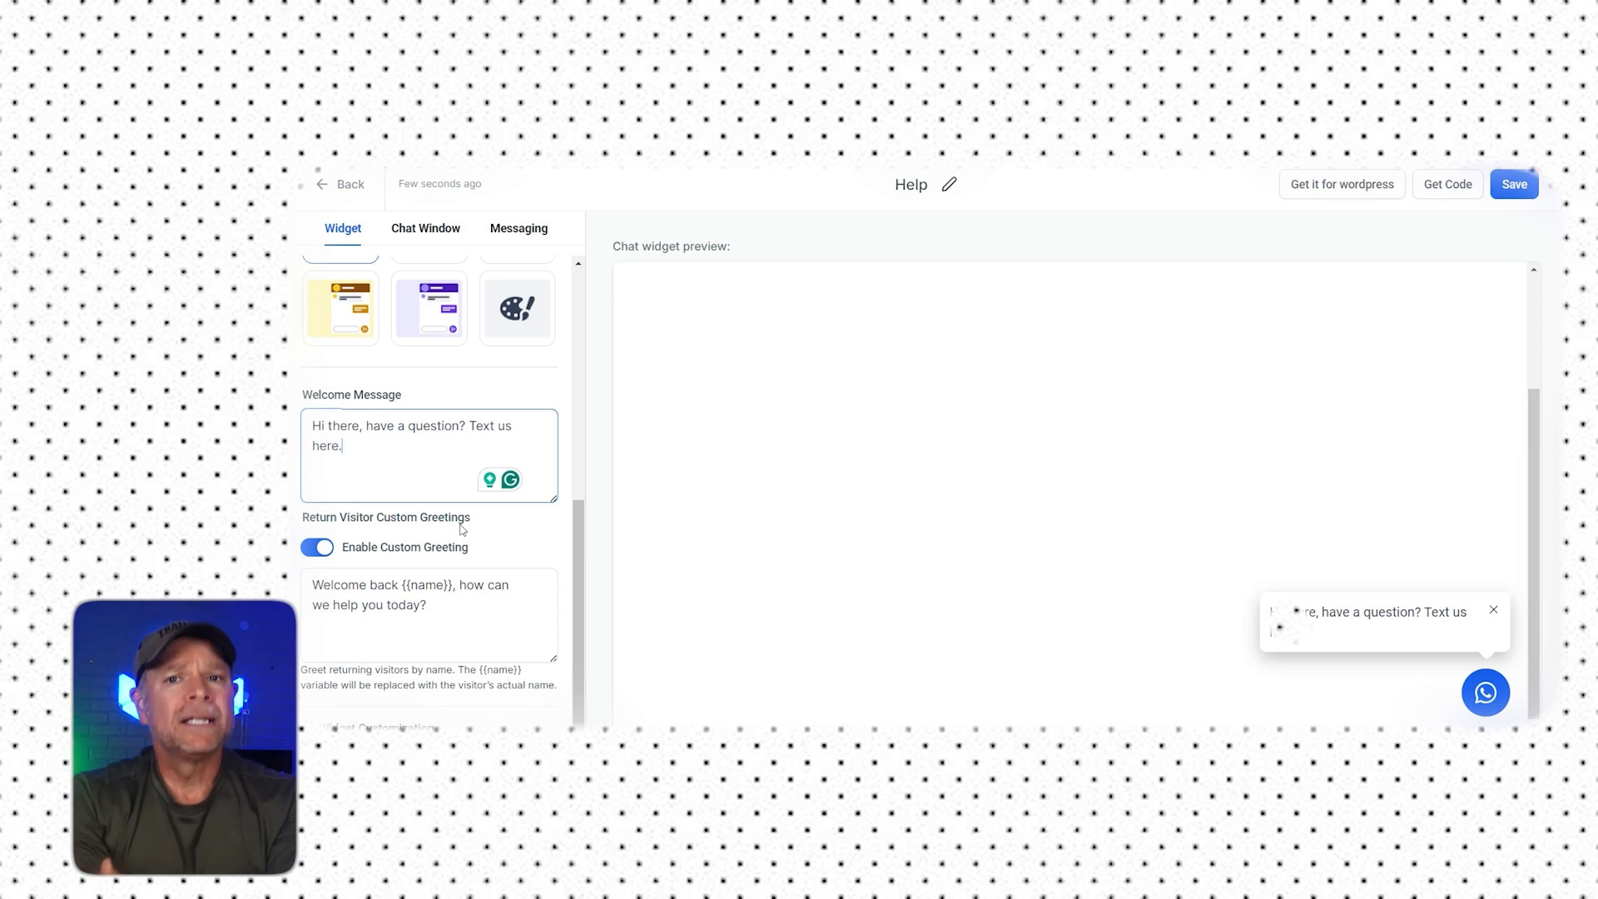
{"action": "scroll", "coordinate": [462, 530], "scroll_direction": "down", "scroll_amount": 5}
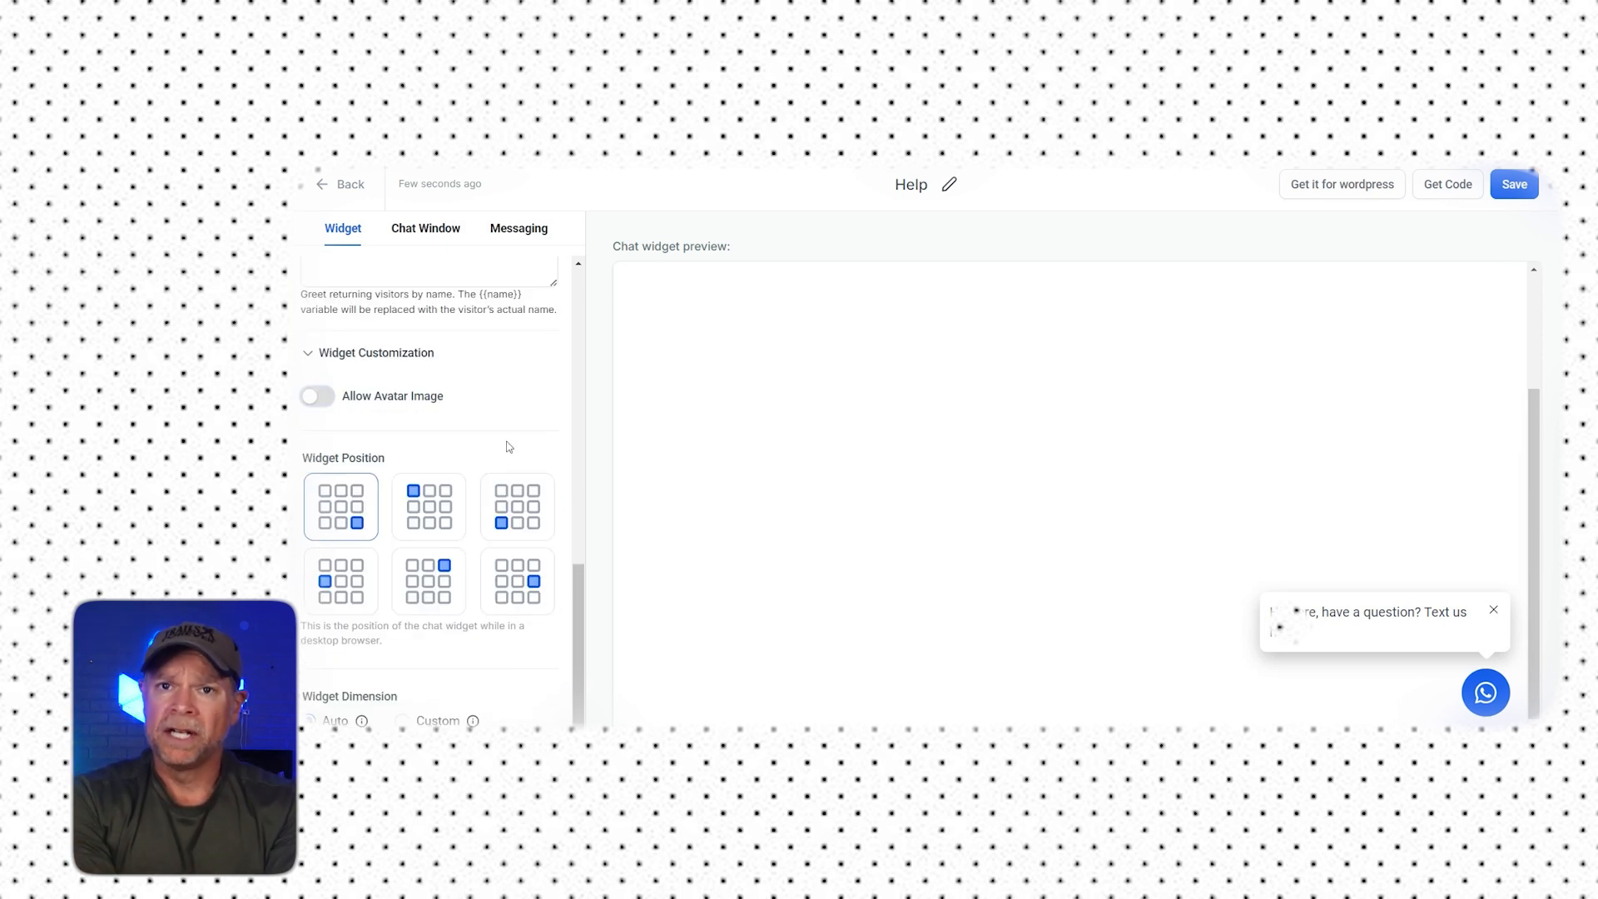
{"action": "scroll", "coordinate": [508, 448], "scroll_direction": "up", "scroll_amount": 1}
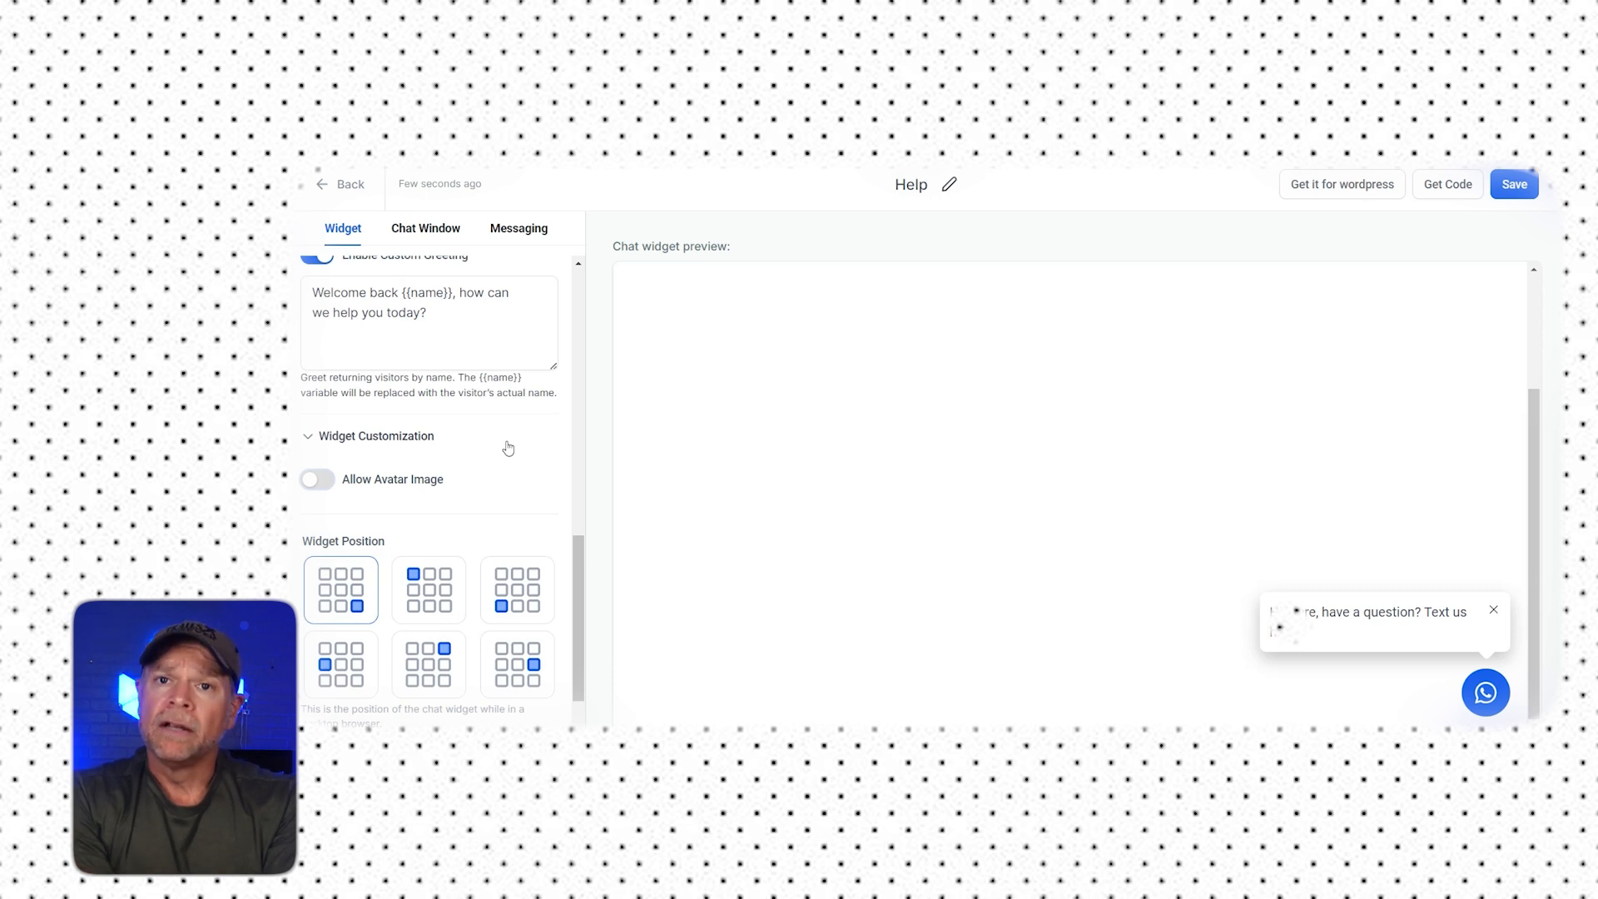
{"action": "scroll", "coordinate": [508, 448], "scroll_direction": "down", "scroll_amount": 1}
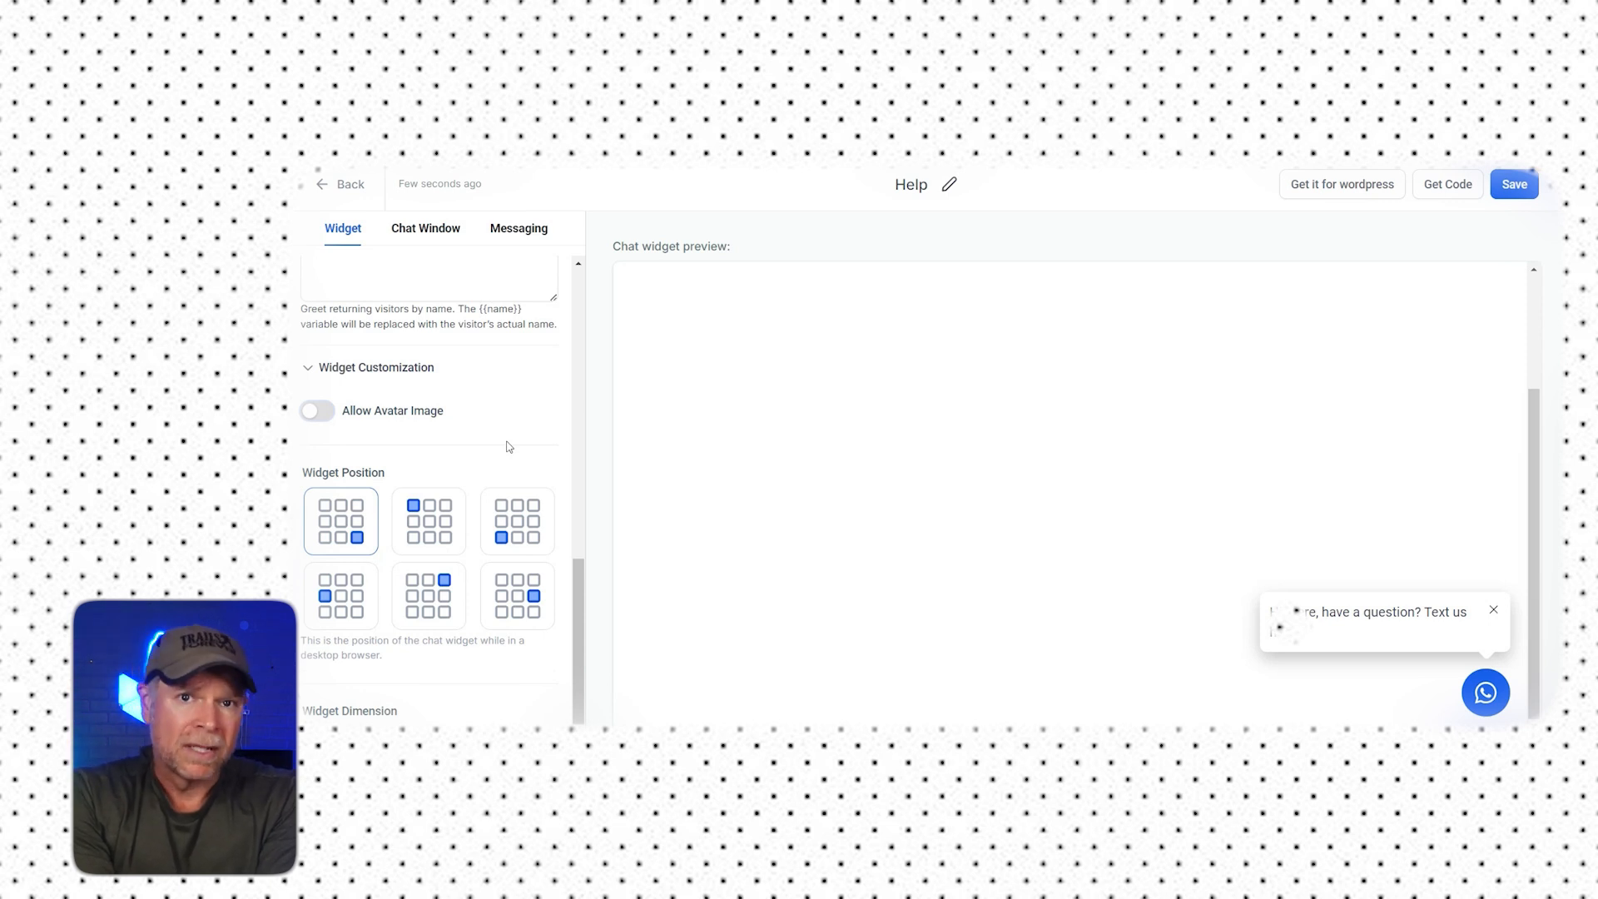
Set the chat window title to "Support Chat" and its intro message to "How can we assist you today?"
{"action": "left_click", "coordinate": [425, 228]}
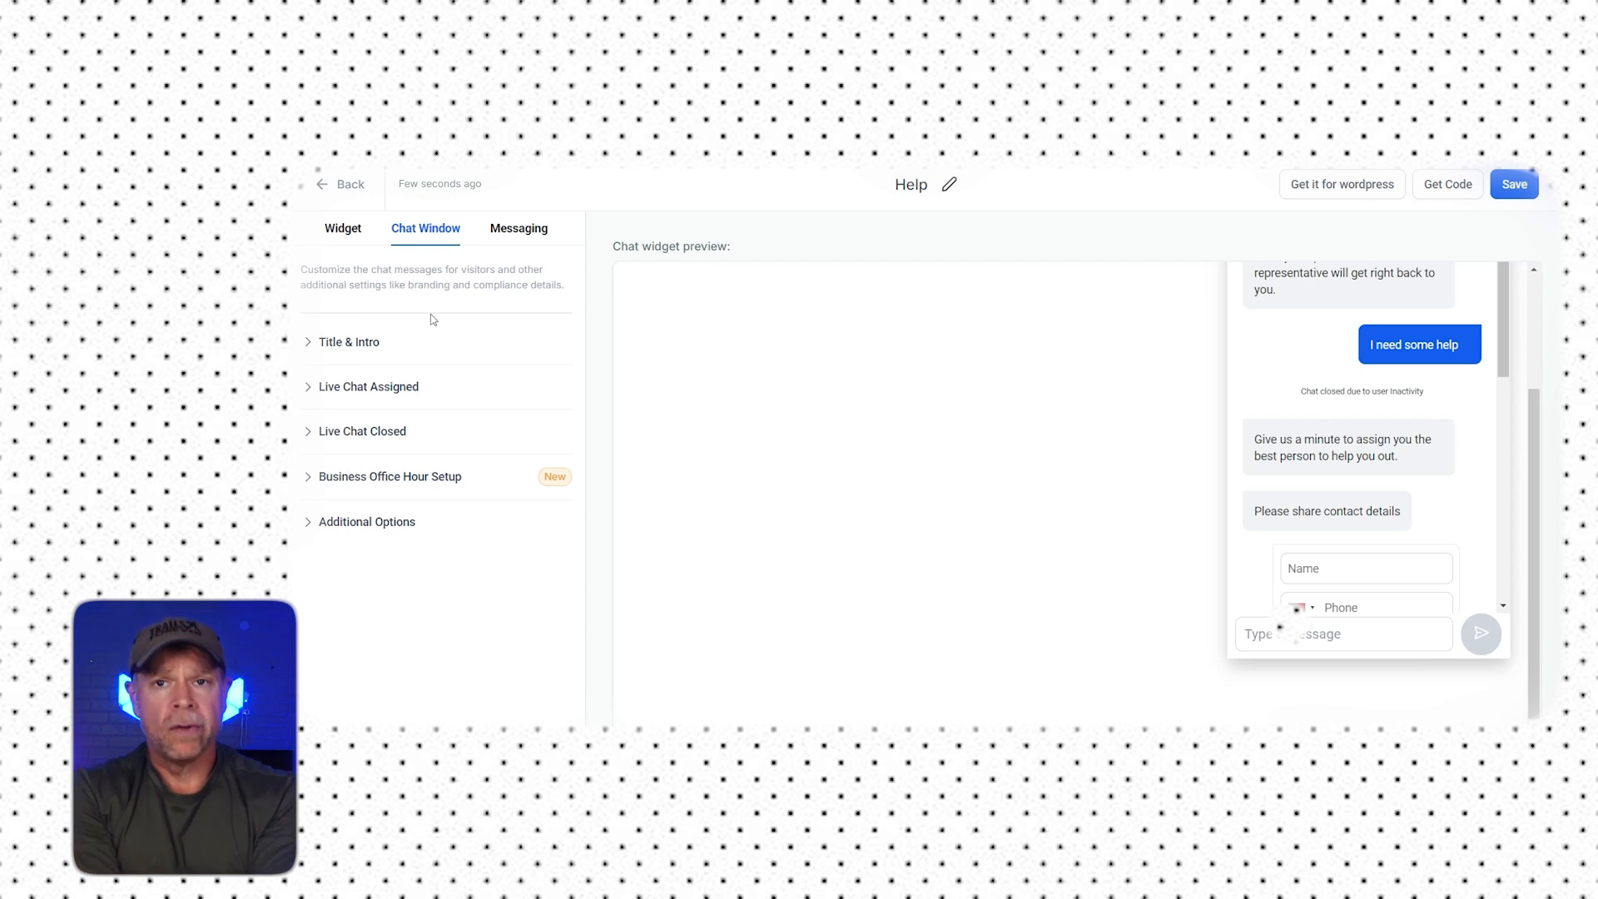
{"action": "left_click", "coordinate": [369, 344]}
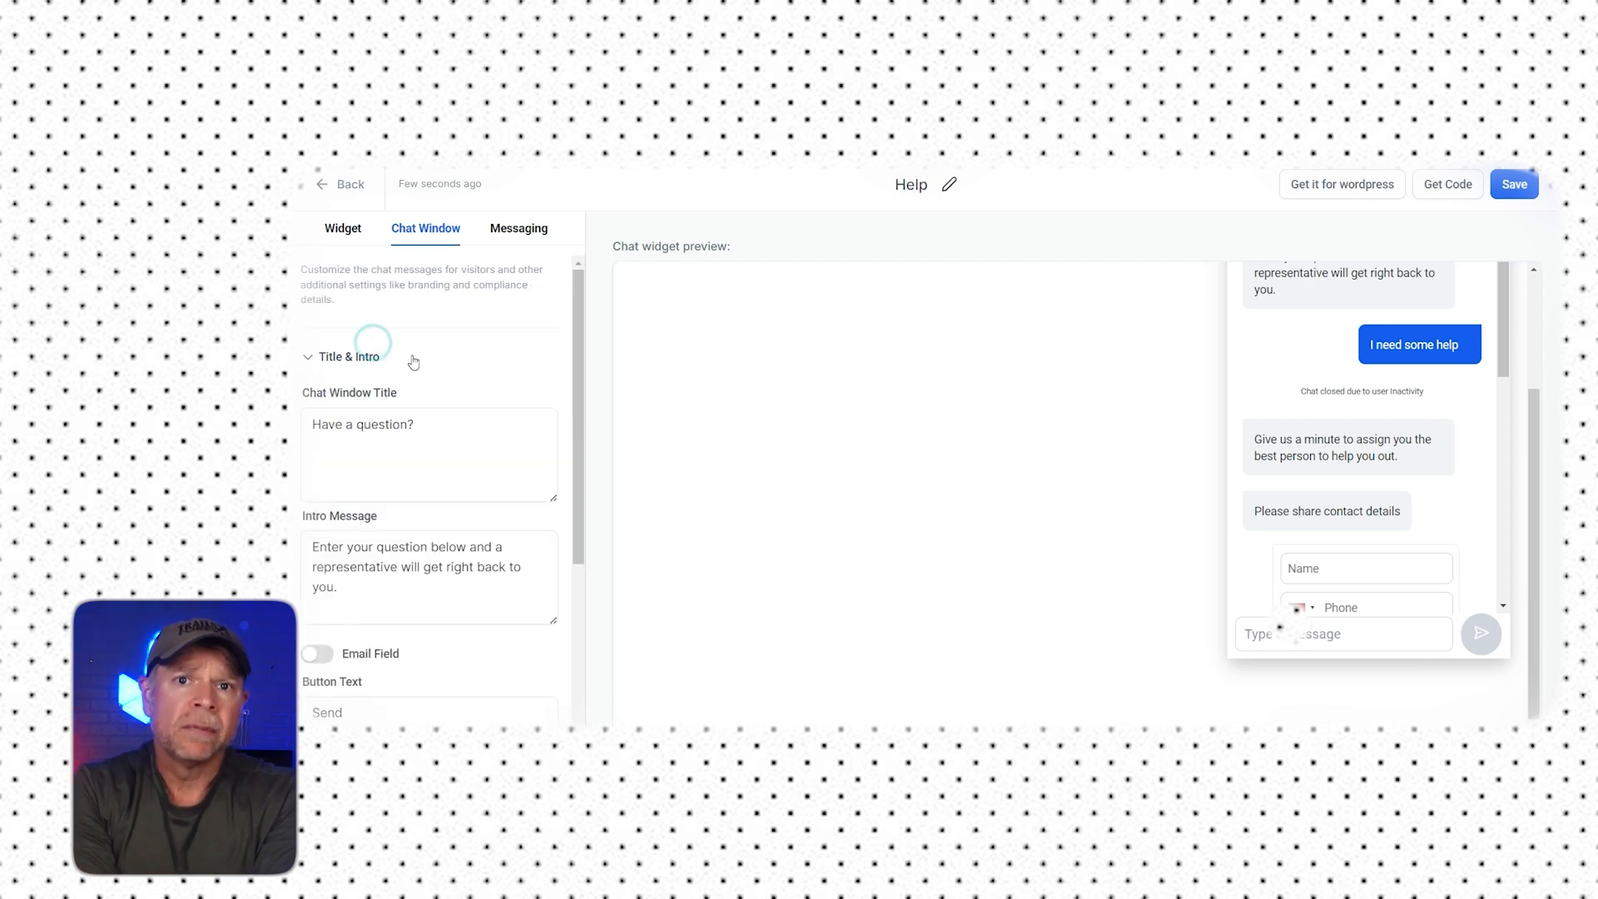
{"action": "scroll", "coordinate": [412, 360], "scroll_direction": "down", "scroll_amount": 1}
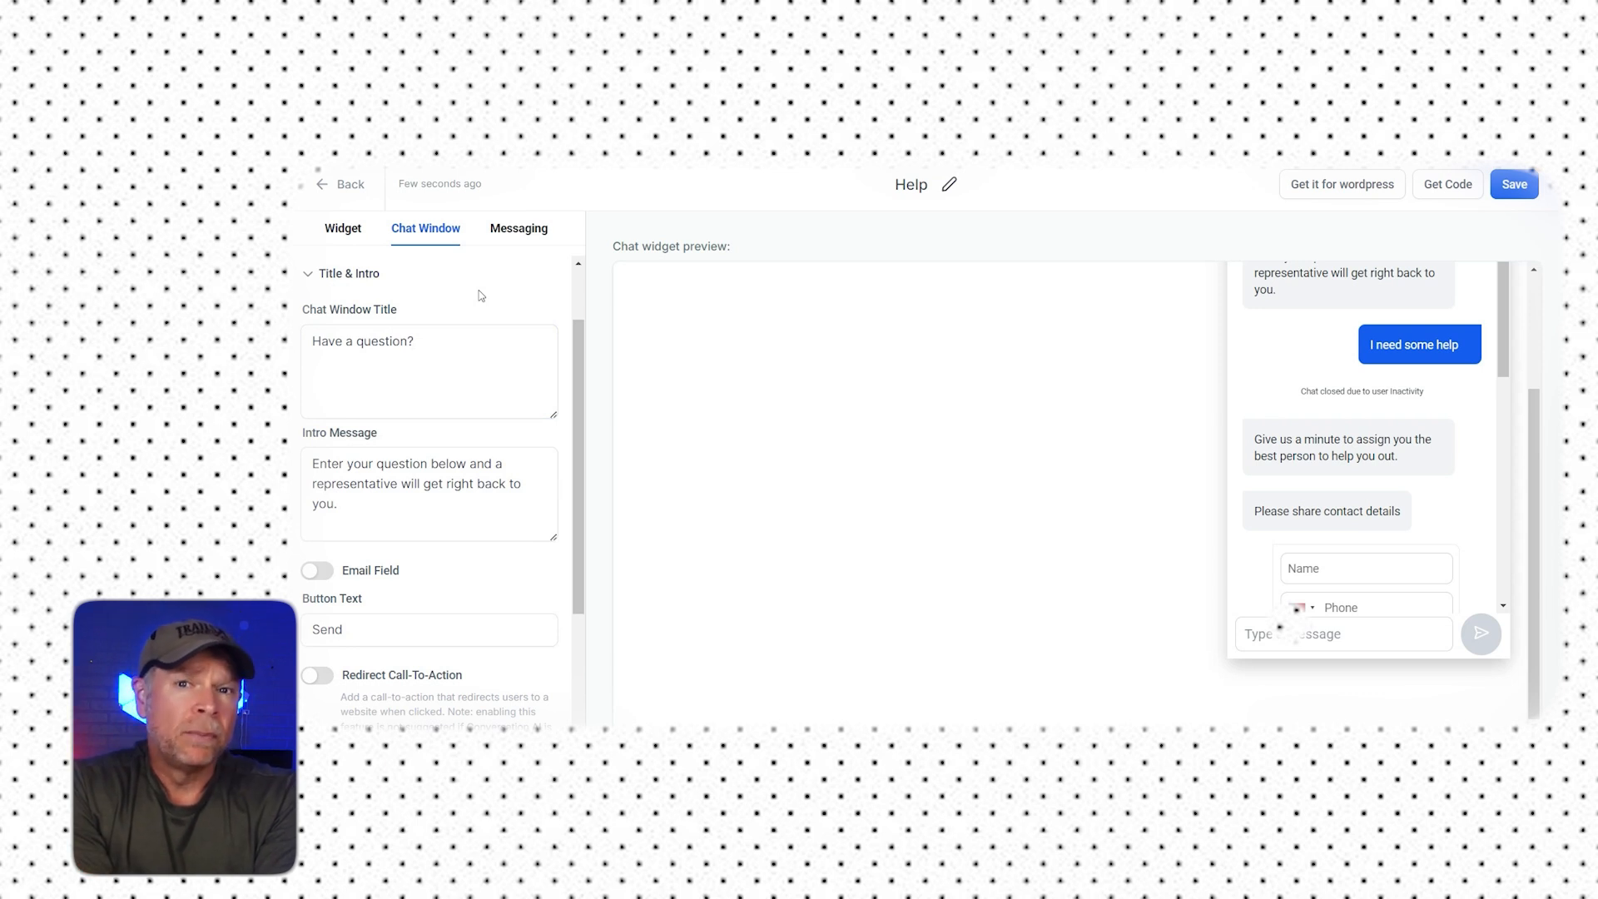
{"action": "left_click", "coordinate": [418, 358]}
{"action": "key", "text": "ctrl+a"}
{"action": "type", "text": "Support Chat"}
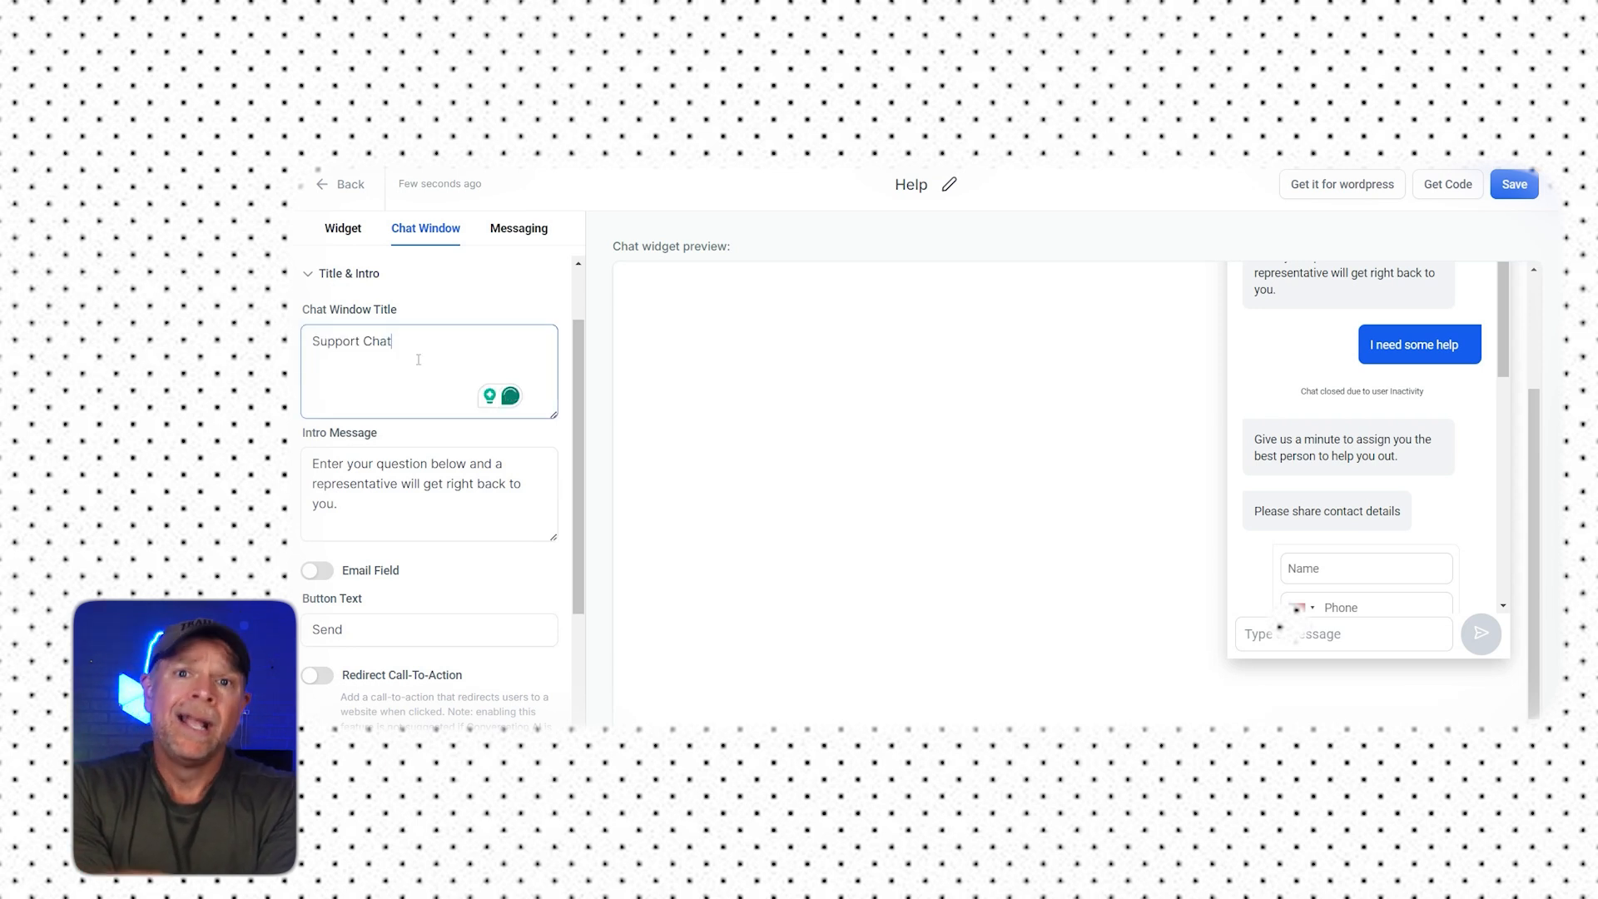
{"action": "left_click", "coordinate": [419, 490]}
{"action": "key", "text": "ctrl+a"}
{"action": "type", "text": "How can we assist you today?"}
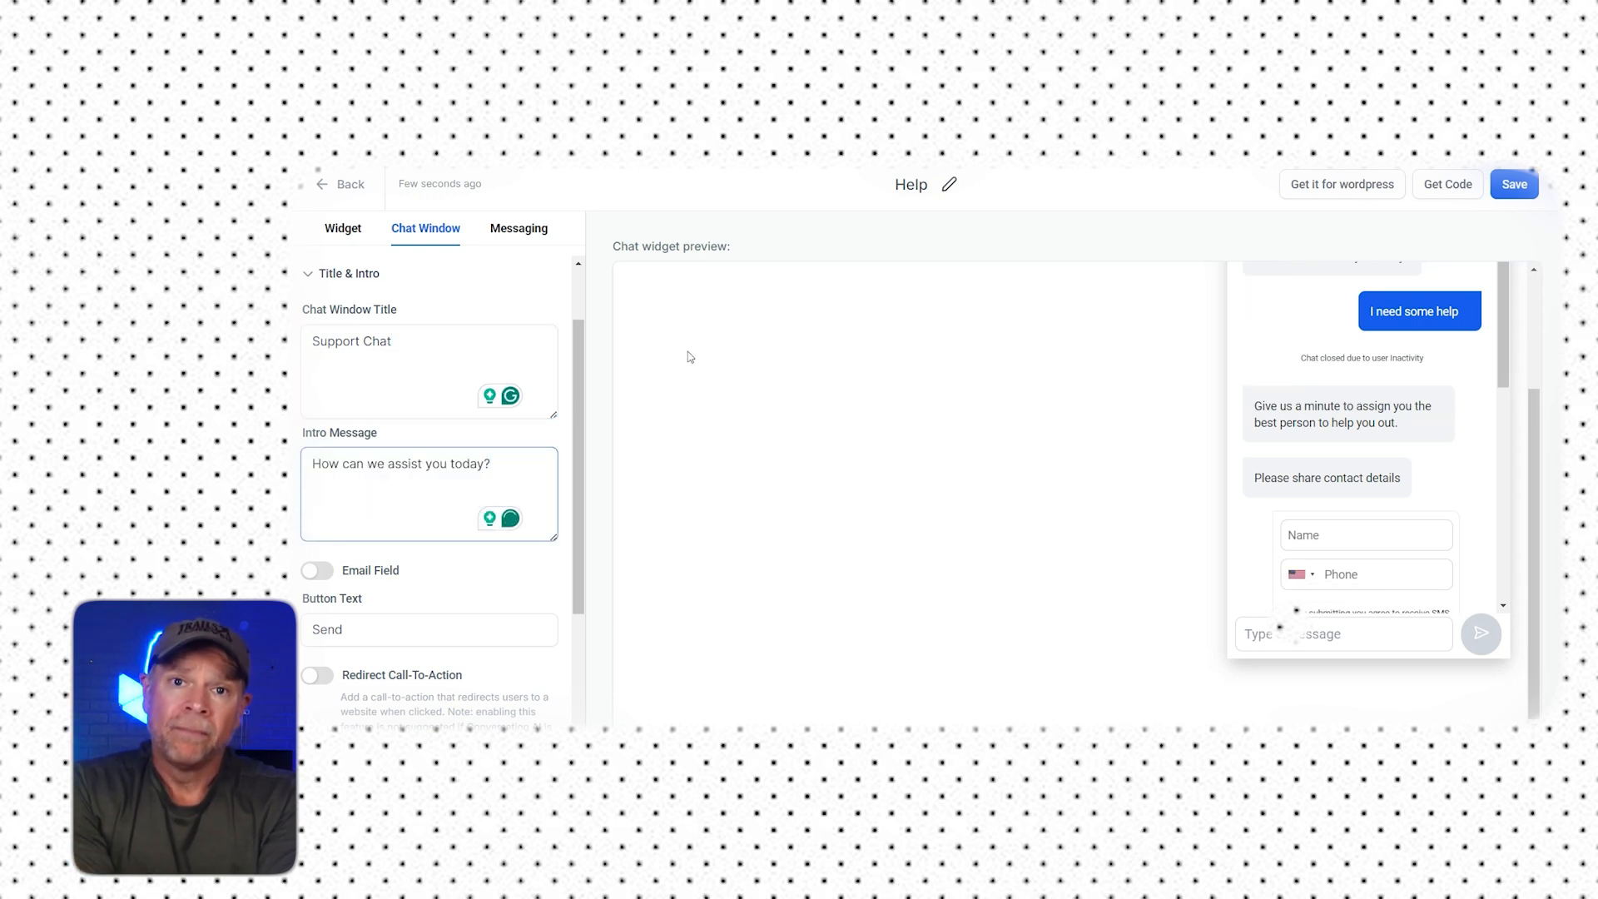
Set the chat window's button text to "Chat with Us"
{"action": "scroll", "coordinate": [504, 571], "scroll_direction": "down", "scroll_amount": 3}
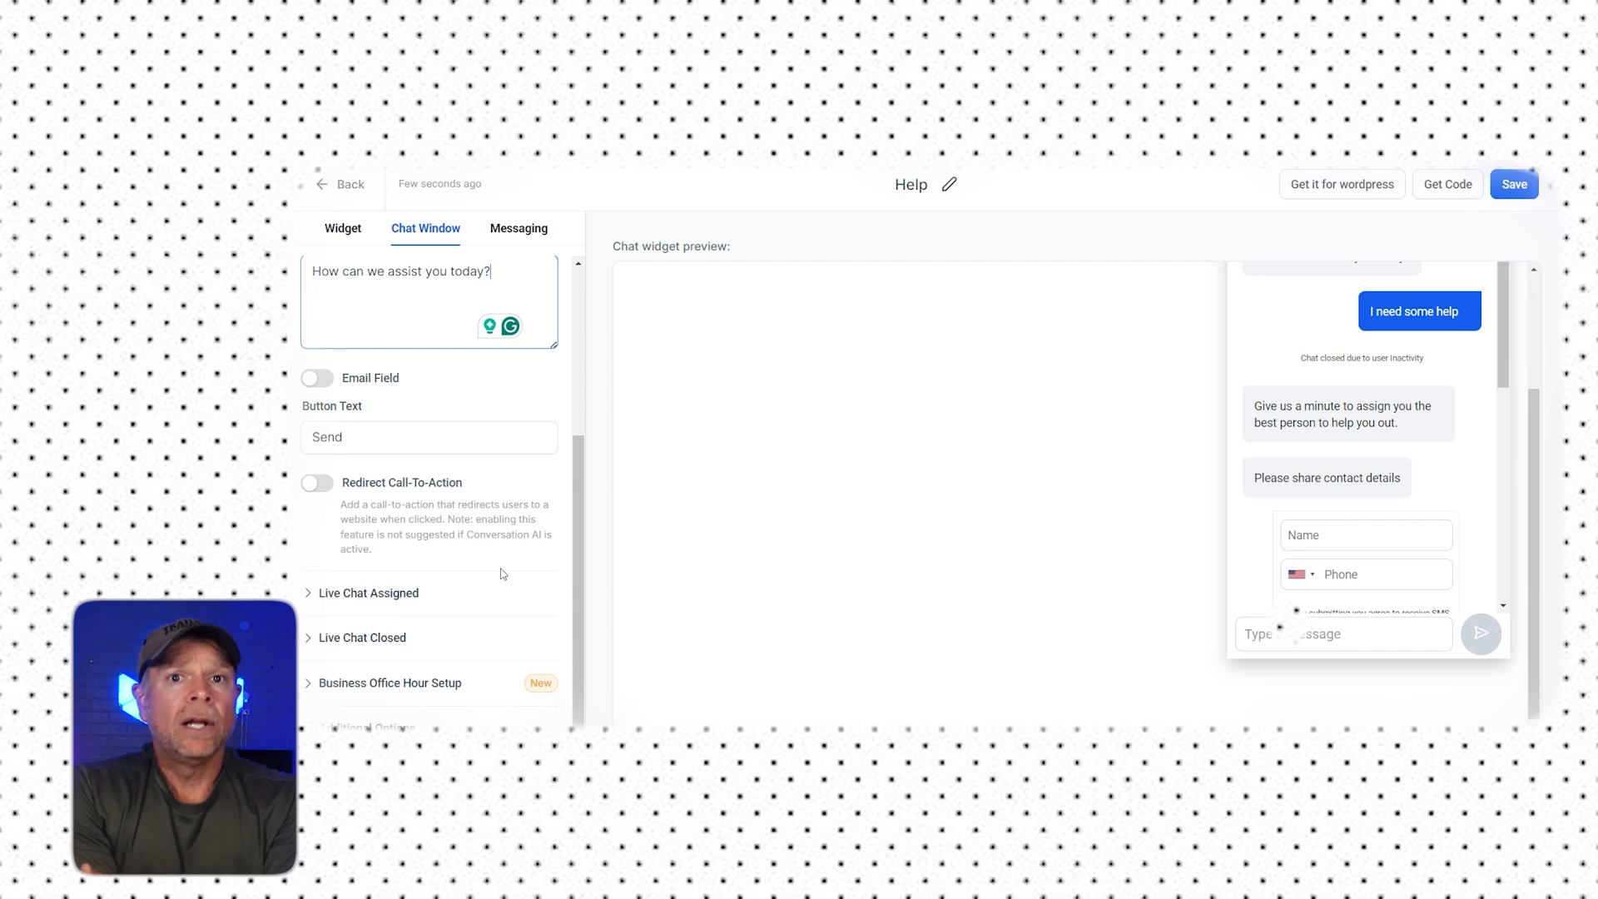
{"action": "left_click_drag", "start_coordinate": [350, 437], "coordinate": [301, 432]}
{"action": "type", "text": "Chat with Us."}
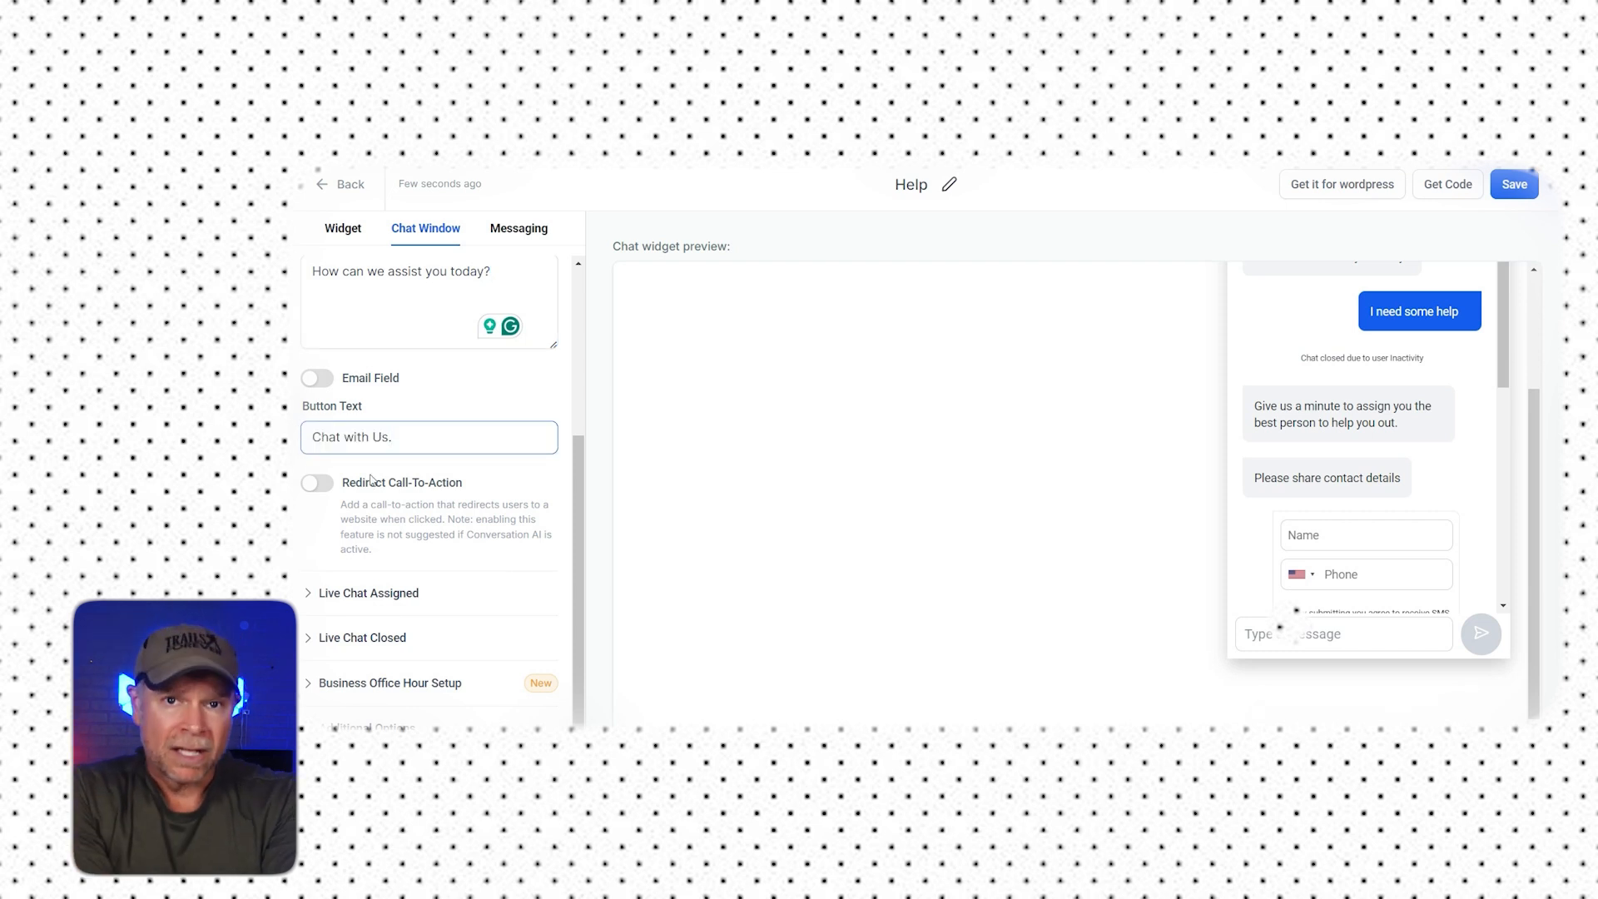
{"action": "key", "text": "BackSpace"}
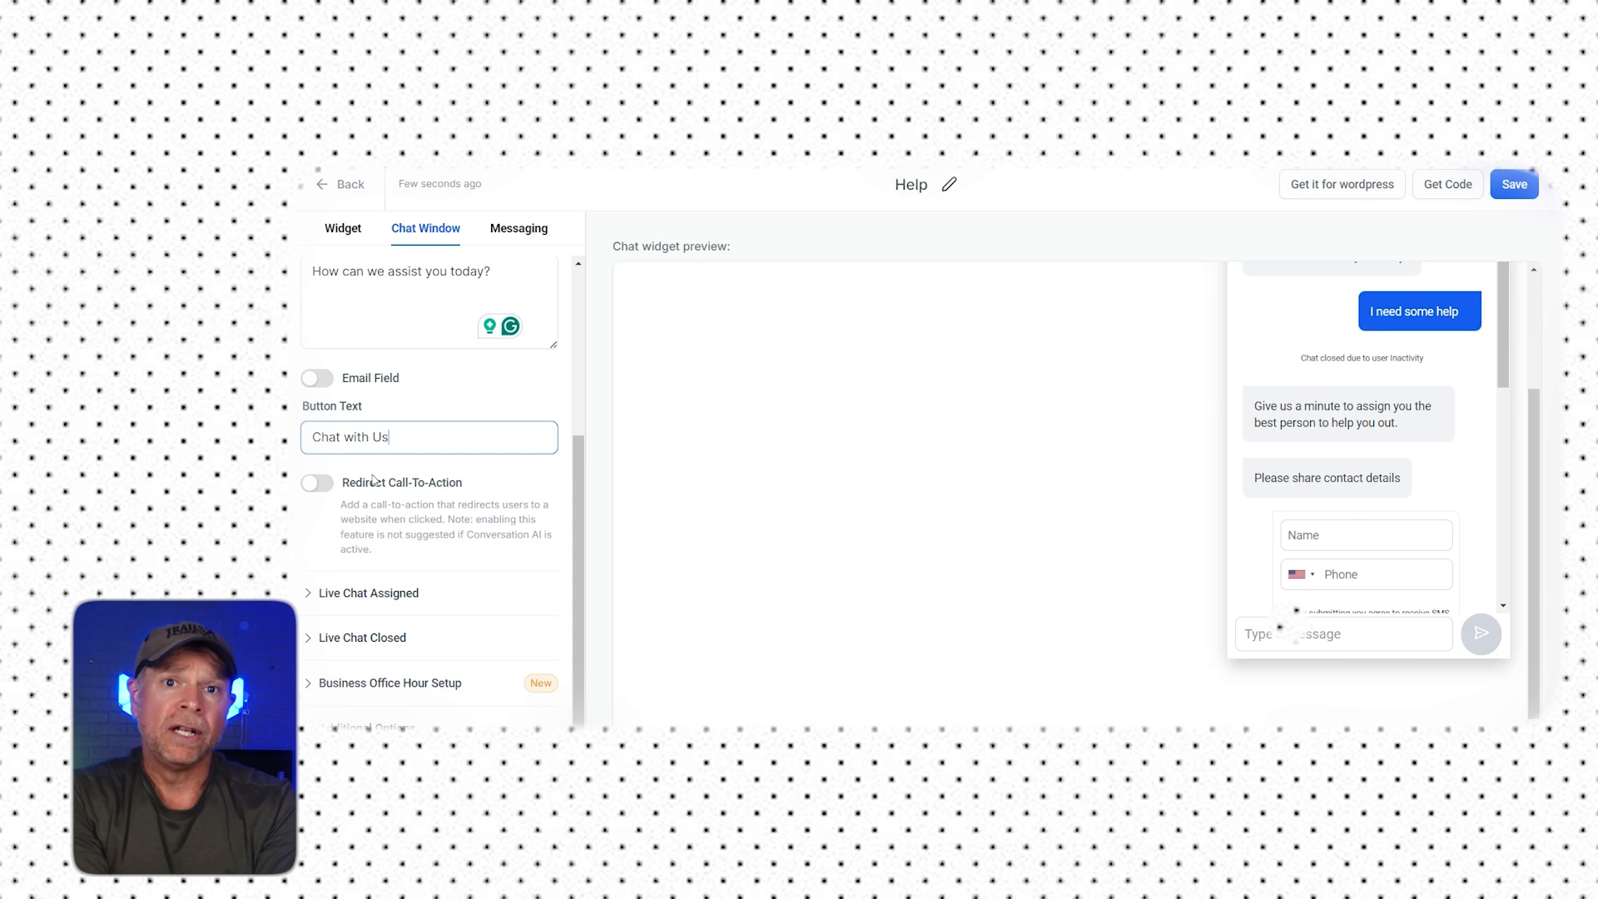
{"action": "left_click", "coordinate": [372, 478]}
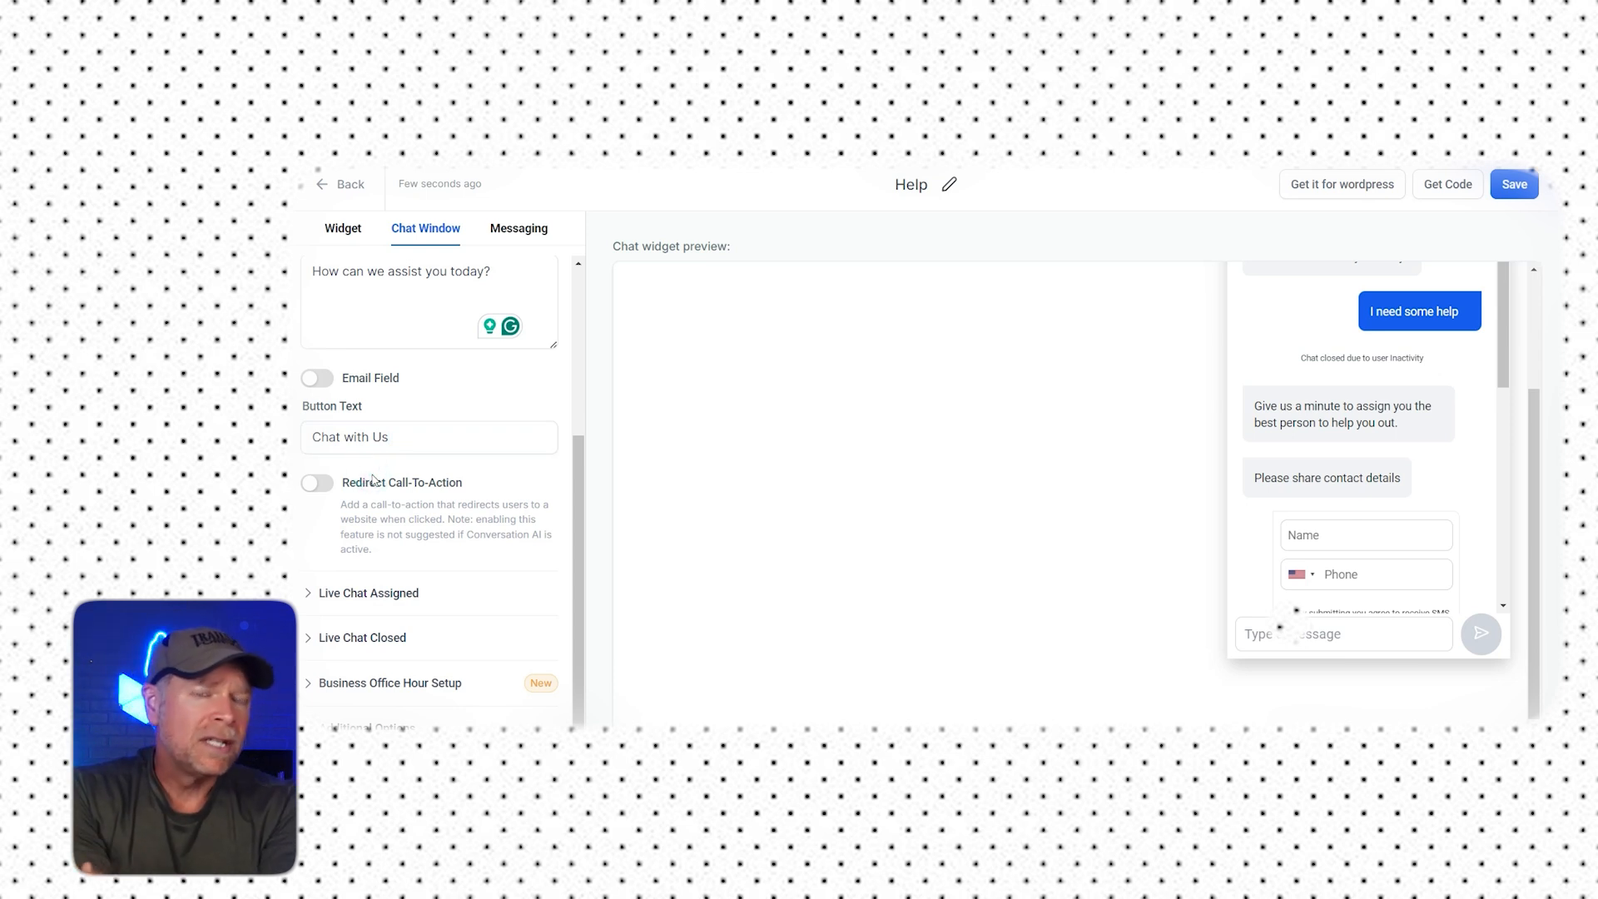
Enable the Redirect Call-To-Action option for the chat window and bring up its redirect text and website fields
{"action": "left_click", "coordinate": [318, 483]}
{"action": "left_click", "coordinate": [319, 484]}
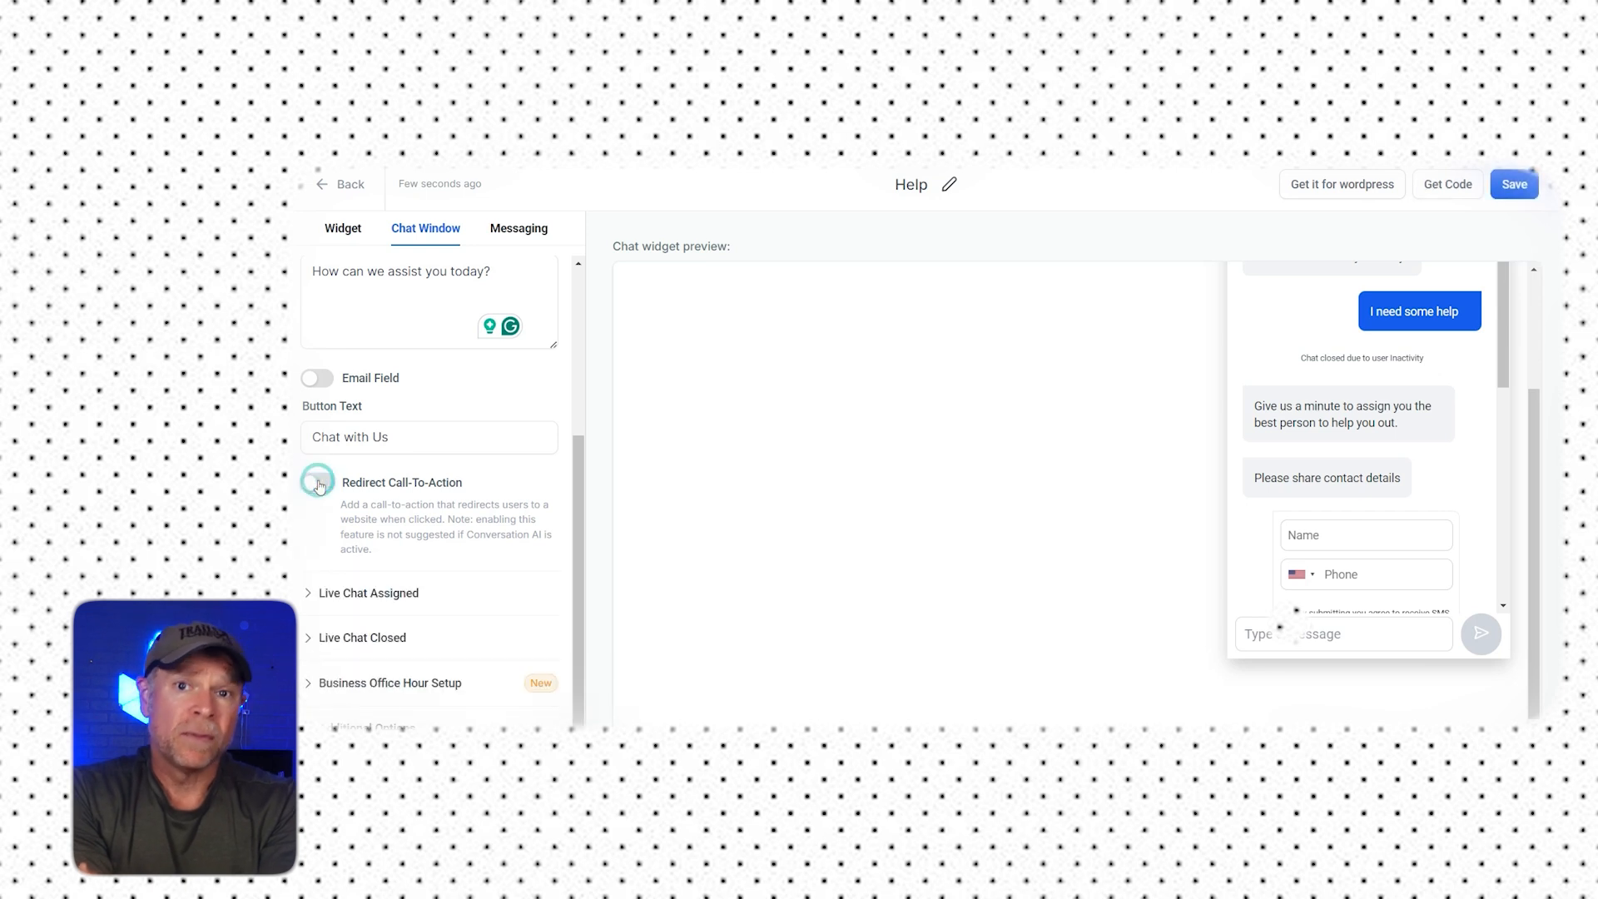
{"action": "left_click", "coordinate": [321, 485]}
{"action": "scroll", "coordinate": [400, 400], "scroll_direction": "down", "scroll_amount": 2}
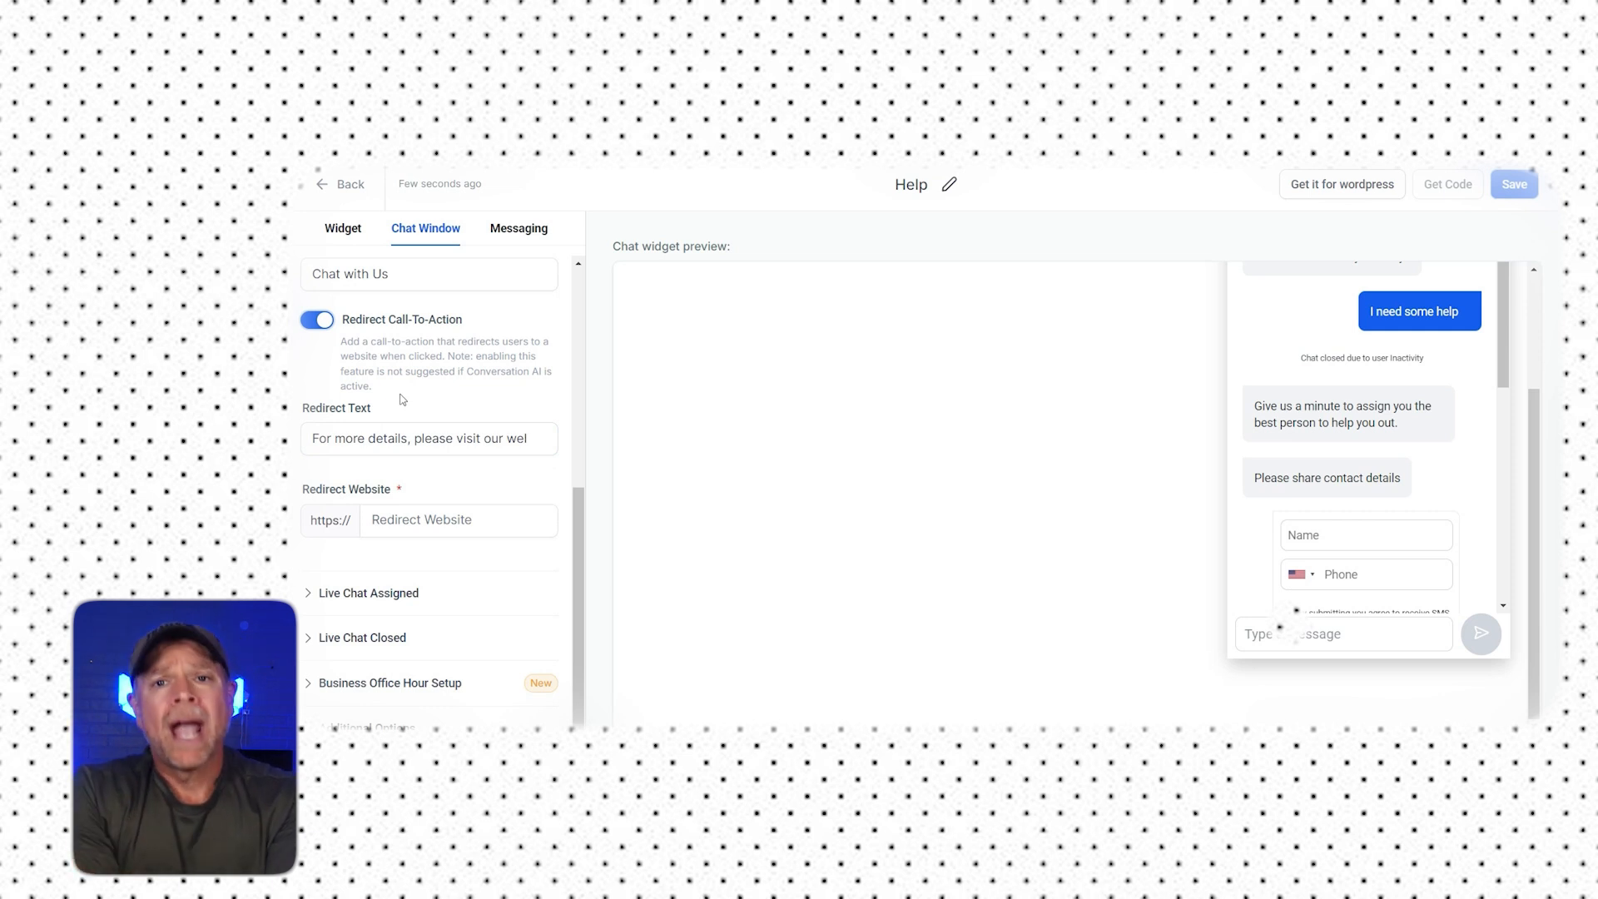
Set the Live Chat Closed inactivity message to "The chat has ended due to inactivity. Please feel free to reach out again if you need anything!"
{"action": "left_click", "coordinate": [369, 593]}
{"action": "scroll", "coordinate": [467, 476], "scroll_direction": "down", "scroll_amount": 3}
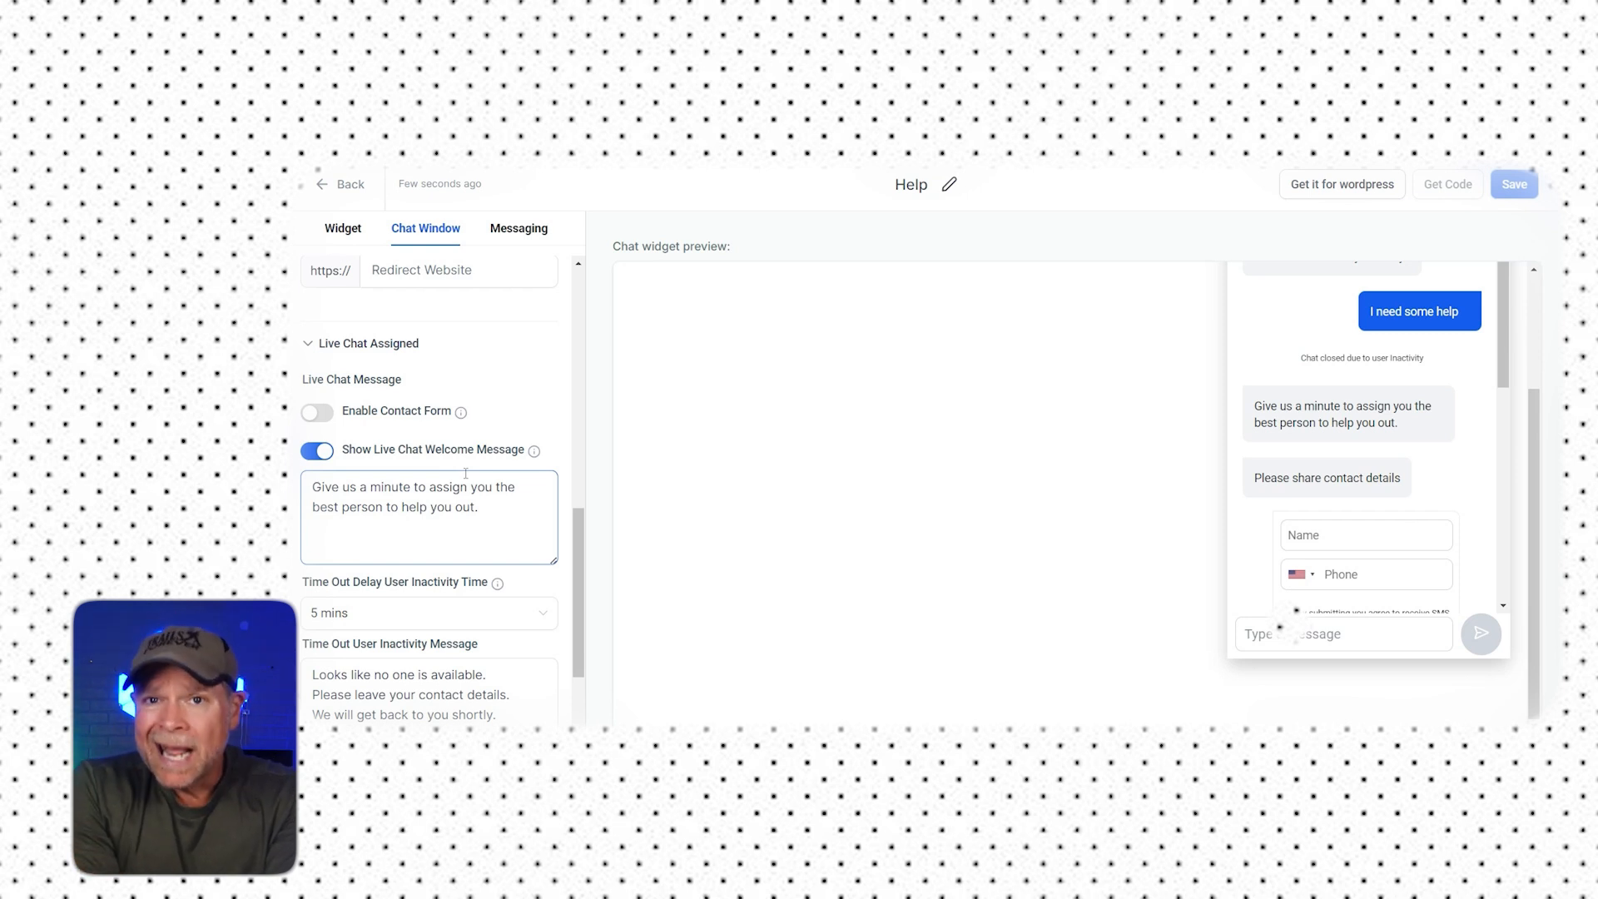
{"action": "scroll", "coordinate": [465, 473], "scroll_direction": "down", "scroll_amount": 2}
{"action": "scroll", "coordinate": [433, 516], "scroll_direction": "down", "scroll_amount": 1}
{"action": "scroll", "coordinate": [432, 516], "scroll_direction": "down", "scroll_amount": 2}
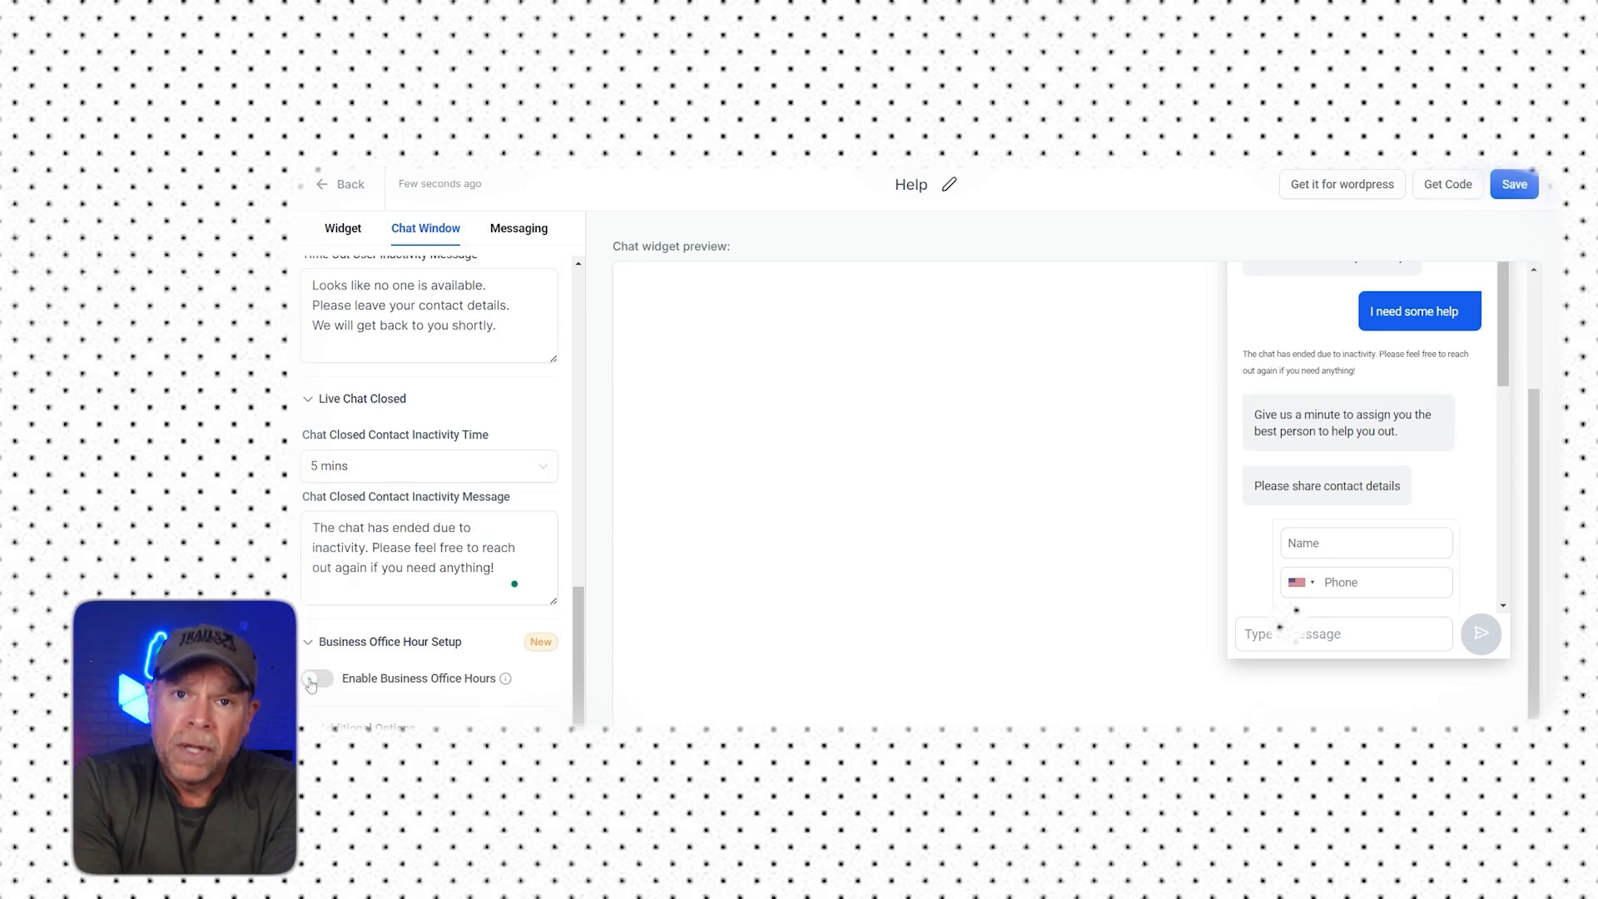
Enable business office hours for the chat and review the offline message and the available hours for each day
{"action": "left_click", "coordinate": [318, 675]}
{"action": "scroll", "coordinate": [567, 503], "scroll_direction": "down", "scroll_amount": 5}
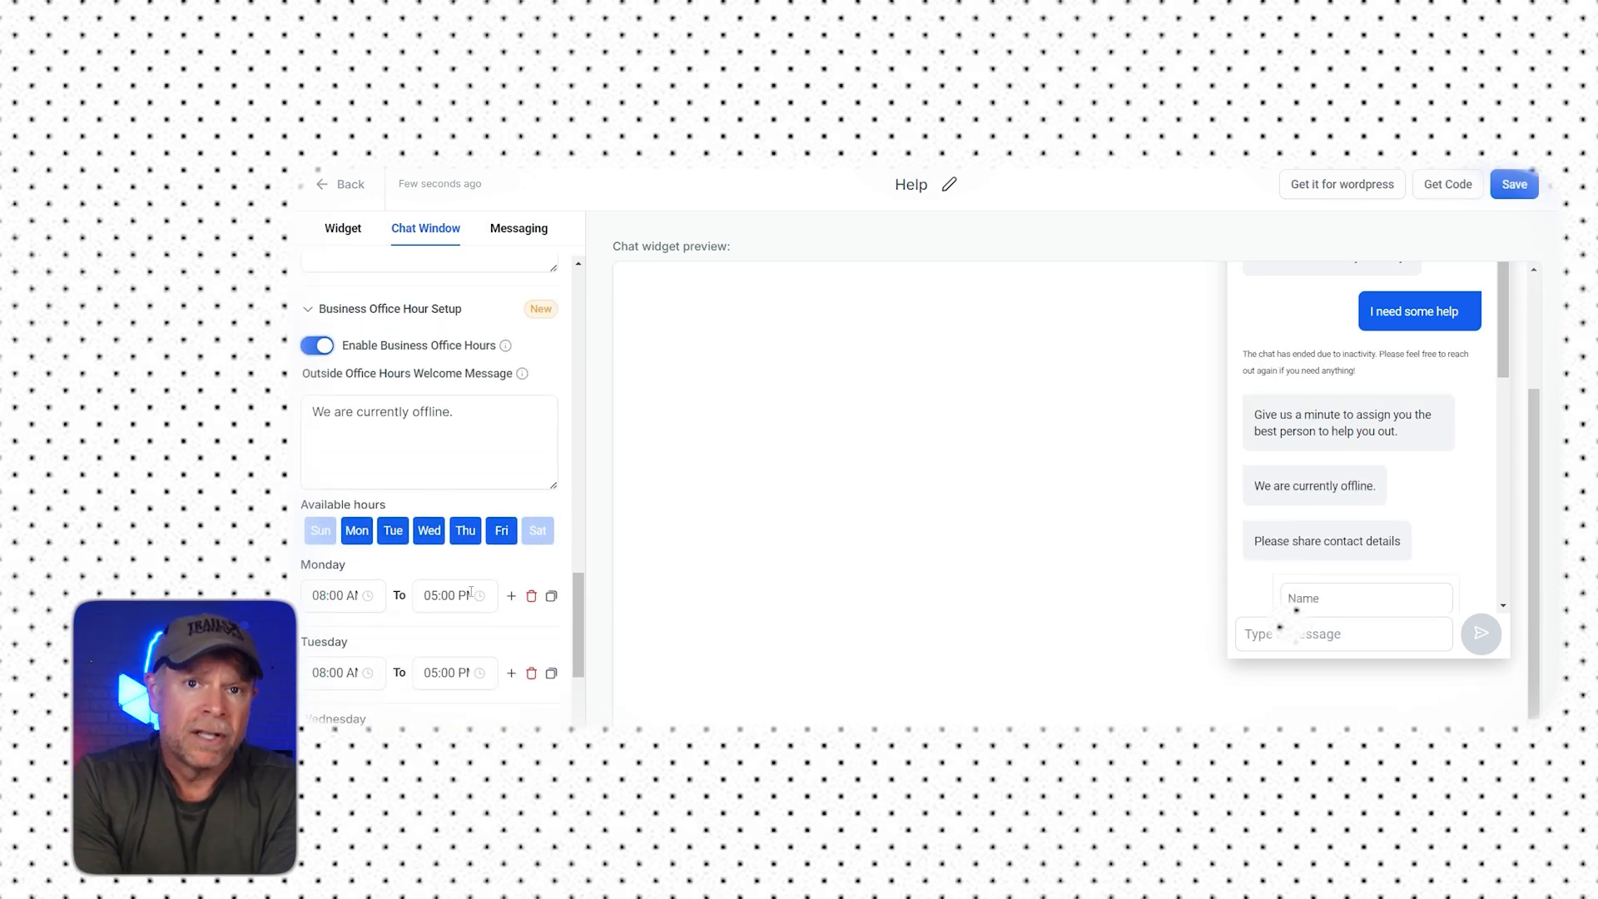
{"action": "scroll", "coordinate": [566, 503], "scroll_direction": "down", "scroll_amount": 2}
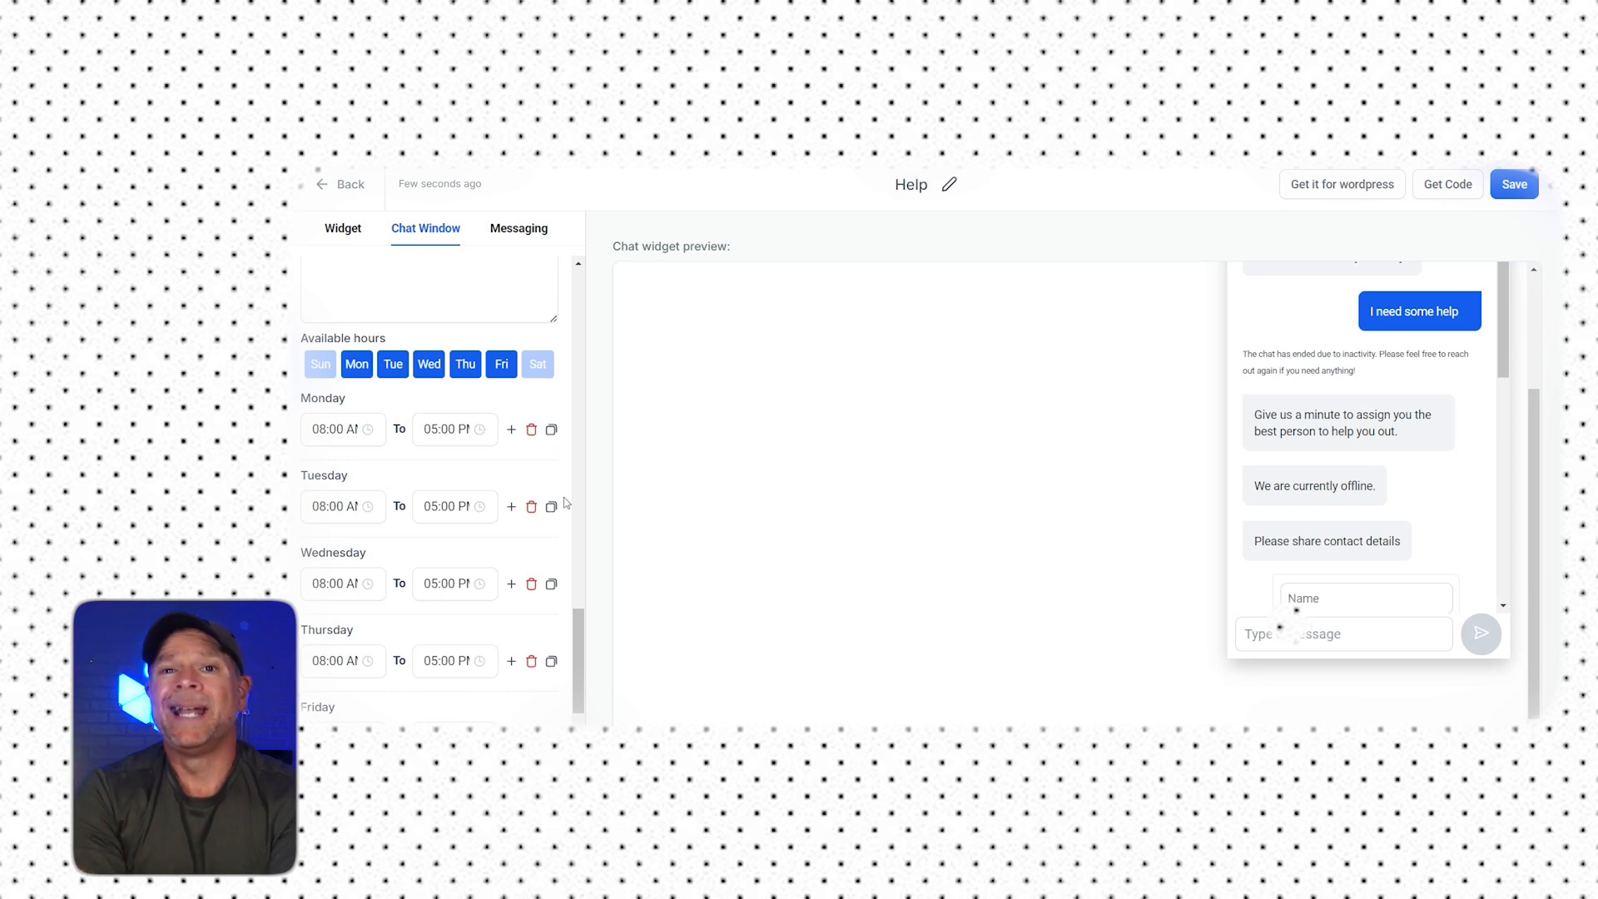
Replace the HIPAA consent's legal message with "Thank you for reaching out! One of our team members will be with you shortly"
{"action": "scroll", "coordinate": [549, 506], "scroll_direction": "down", "scroll_amount": 10}
{"action": "scroll", "coordinate": [542, 510], "scroll_direction": "up", "scroll_amount": 2}
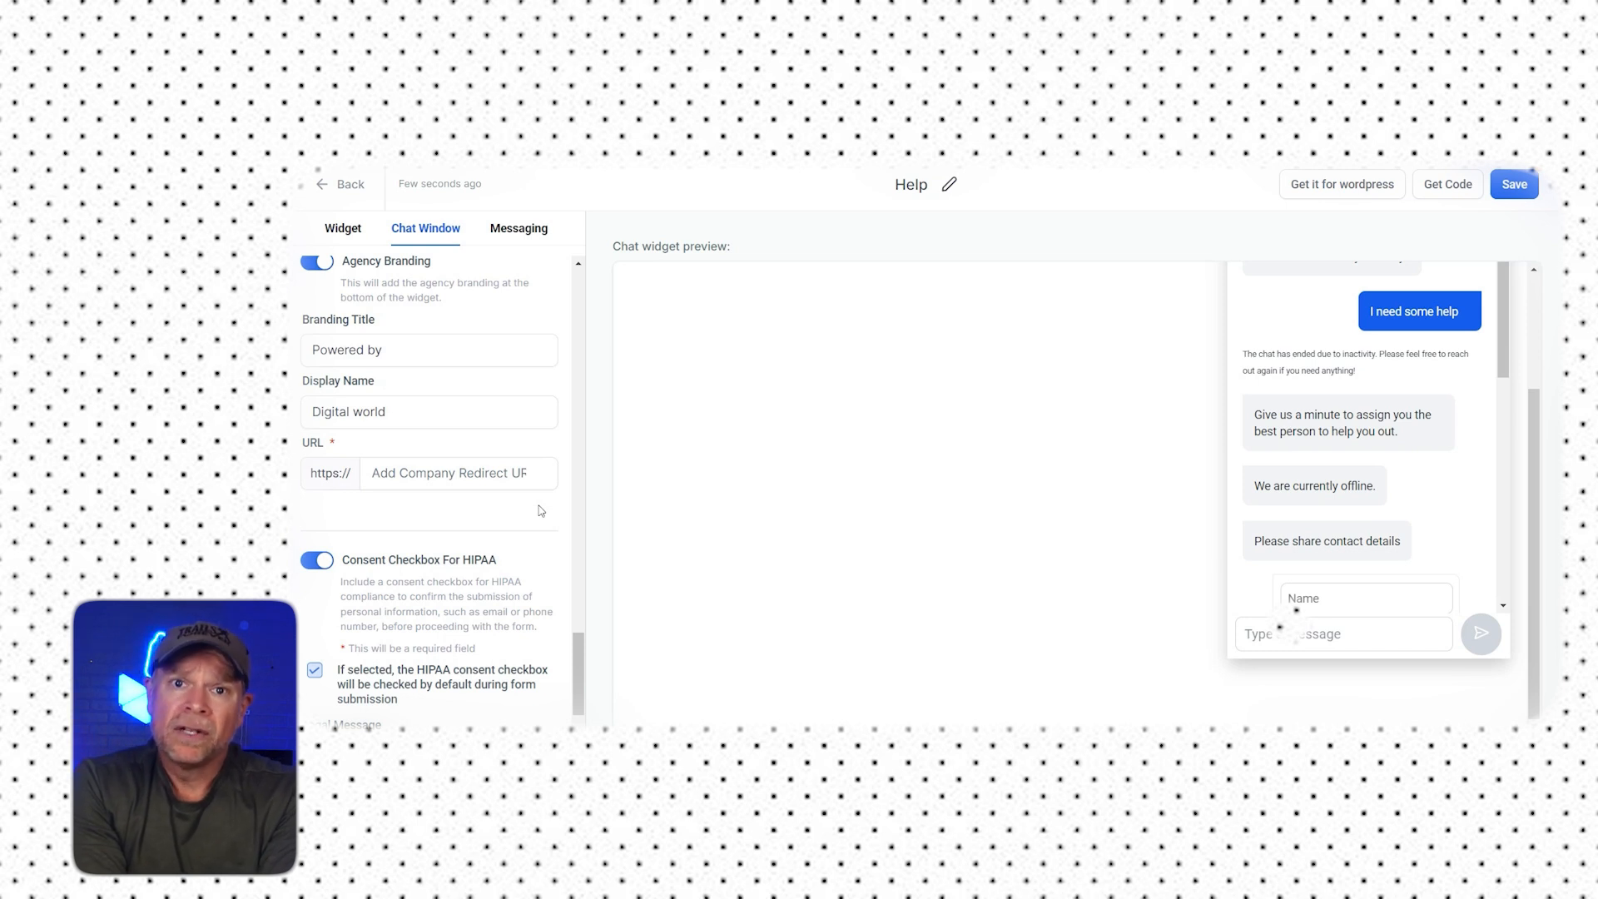
{"action": "scroll", "coordinate": [541, 510], "scroll_direction": "down", "scroll_amount": 1}
{"action": "triple_click", "coordinate": [503, 719]}
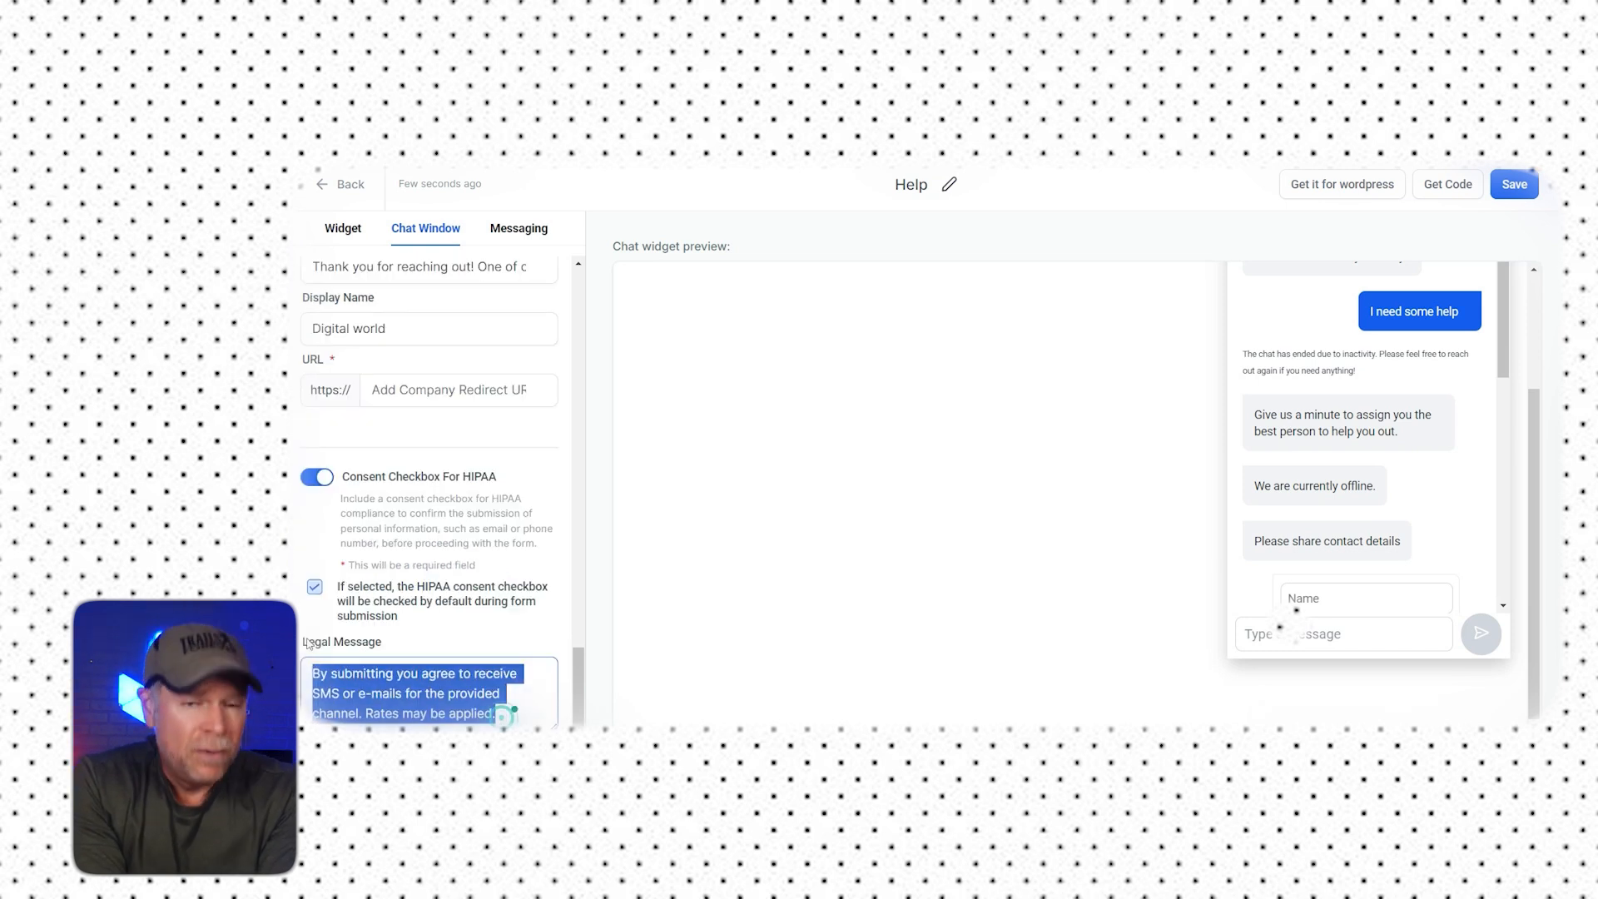
{"action": "type", "text": "Thank you for reaching out! One of our team members will be with you shortly"}
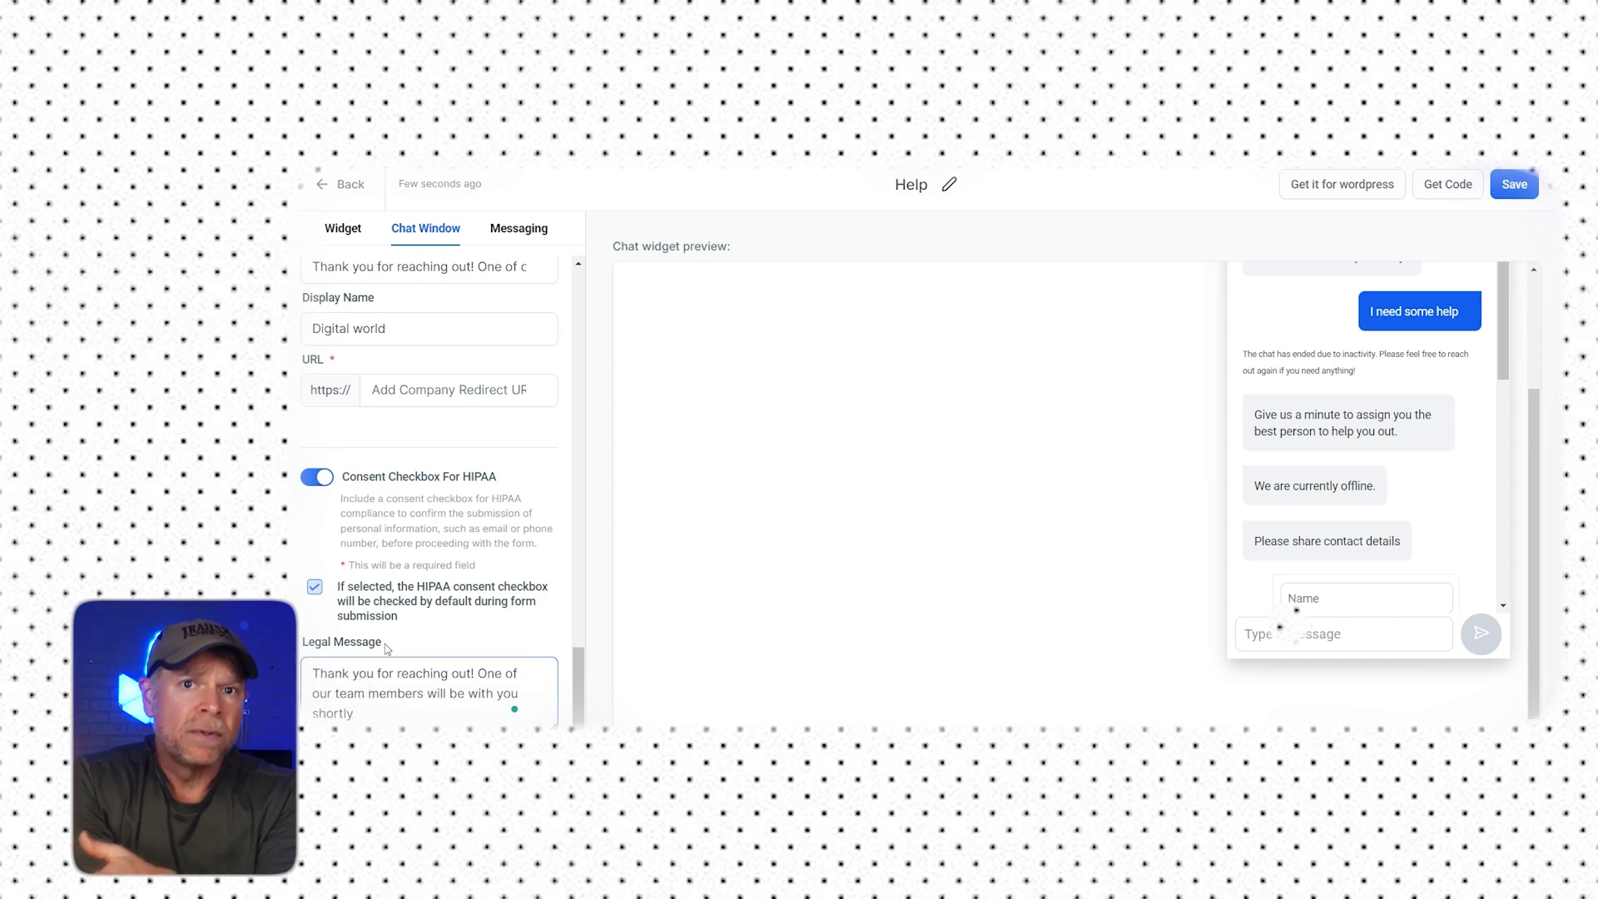
Clear the agency branding title so the field is empty
{"action": "scroll", "coordinate": [408, 483], "scroll_direction": "up", "scroll_amount": 3}
{"action": "left_click", "coordinate": [390, 516]}
{"action": "triple_click", "coordinate": [391, 517]}
{"action": "key", "text": "BackSpace"}
{"action": "scroll", "coordinate": [391, 509], "scroll_direction": "down", "scroll_amount": 3}
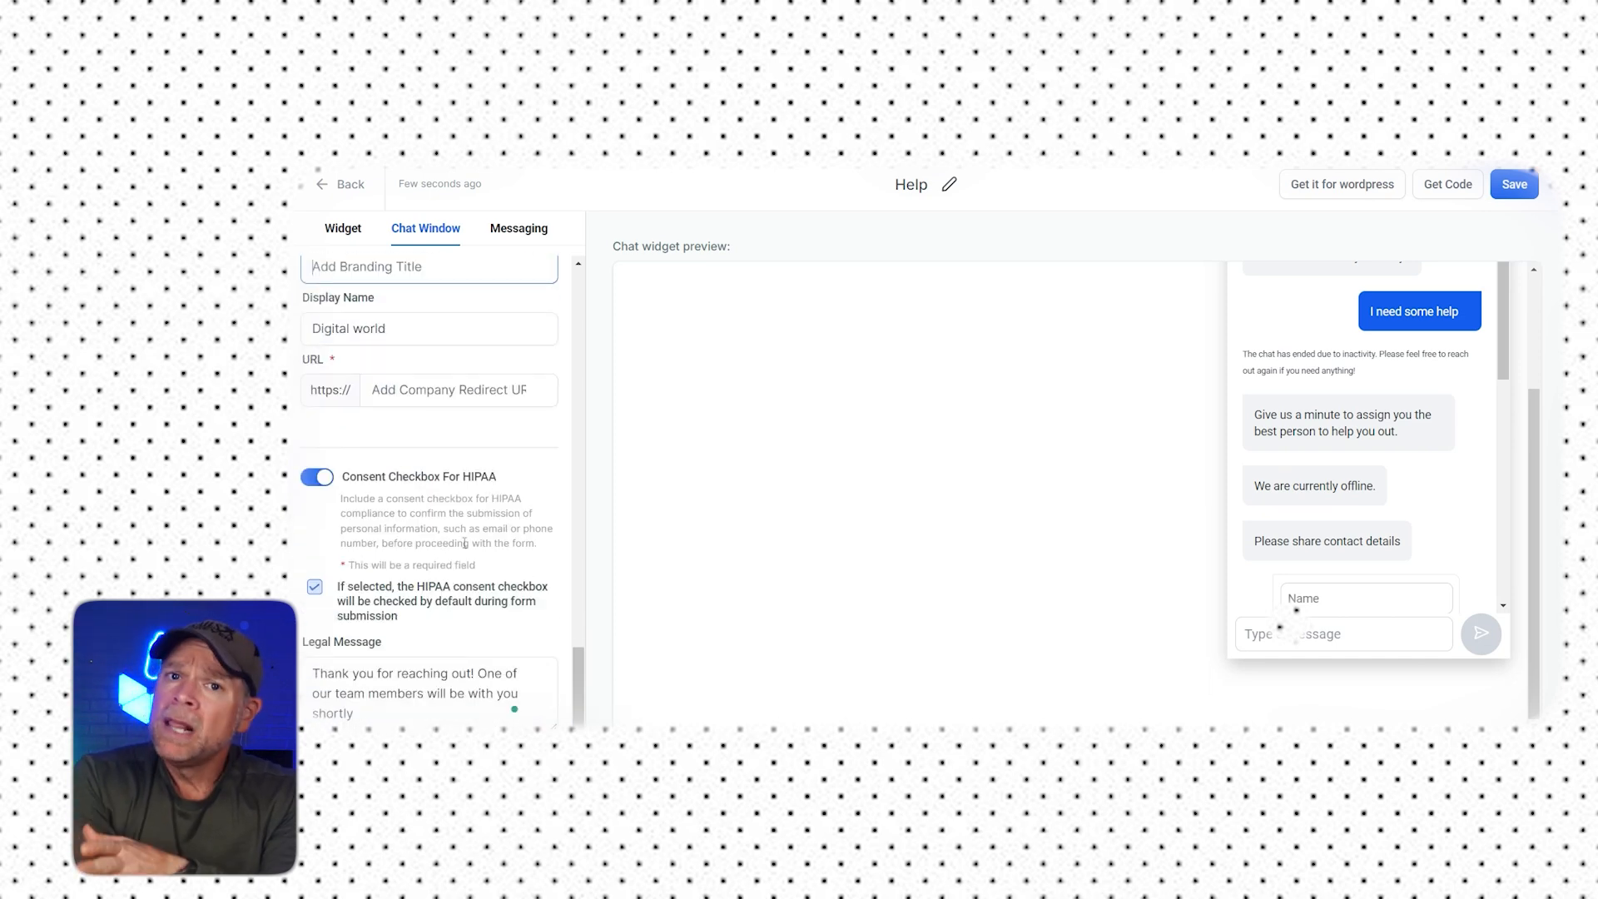
Set the messaging acknowledgement message to "Thank you for reaching out! One of our team members will be with you shortly"
{"action": "left_click", "coordinate": [519, 228]}
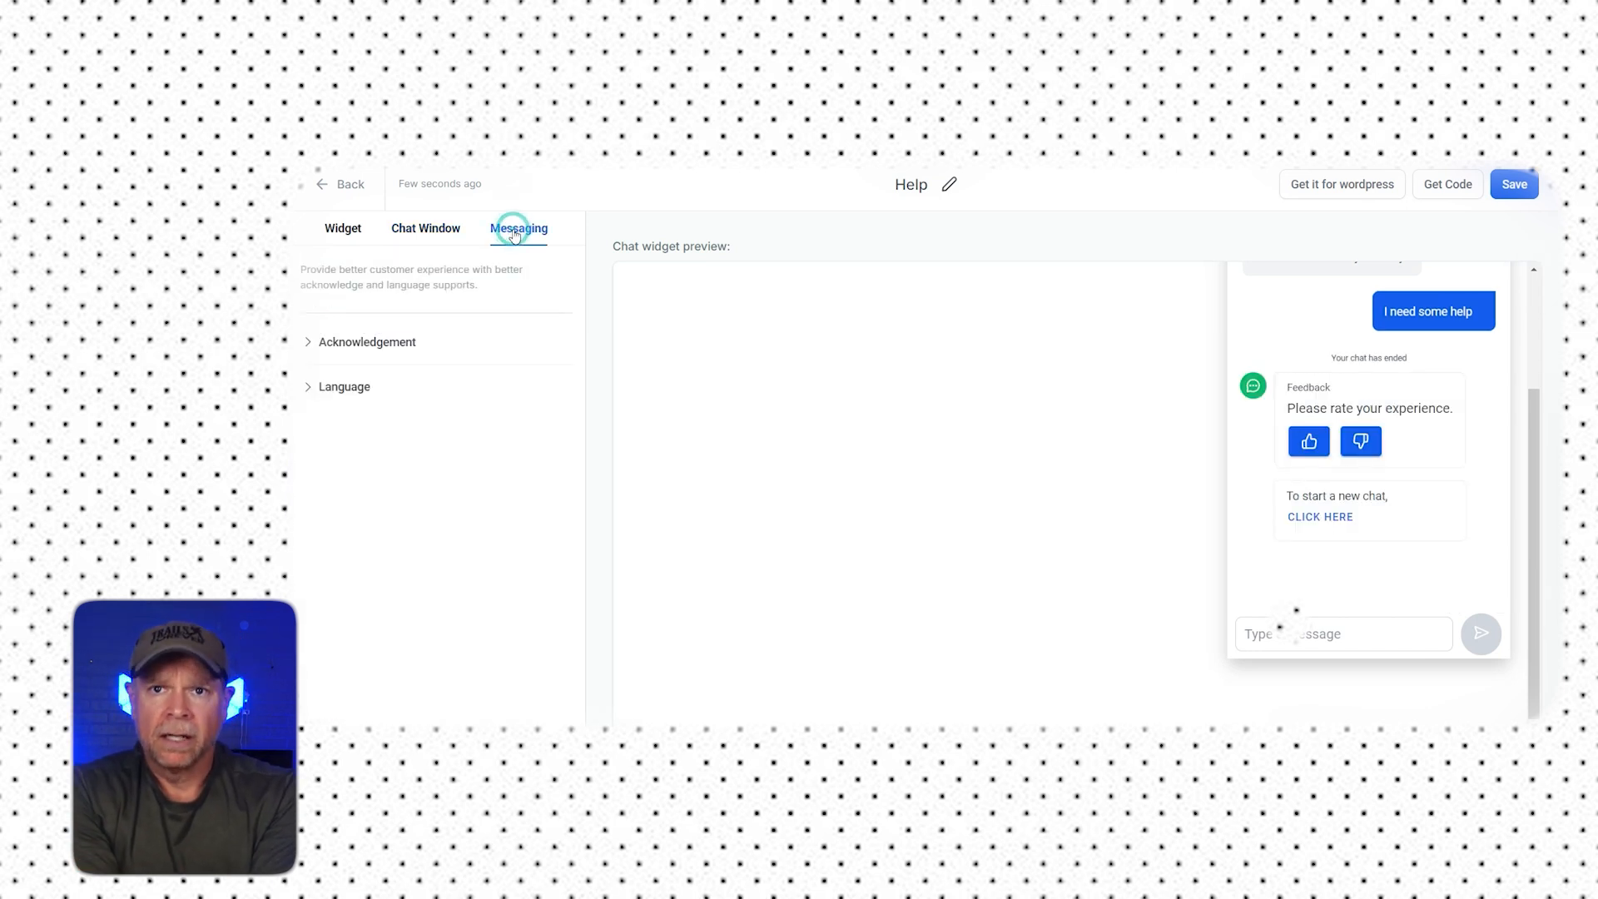
{"action": "left_click", "coordinate": [336, 348]}
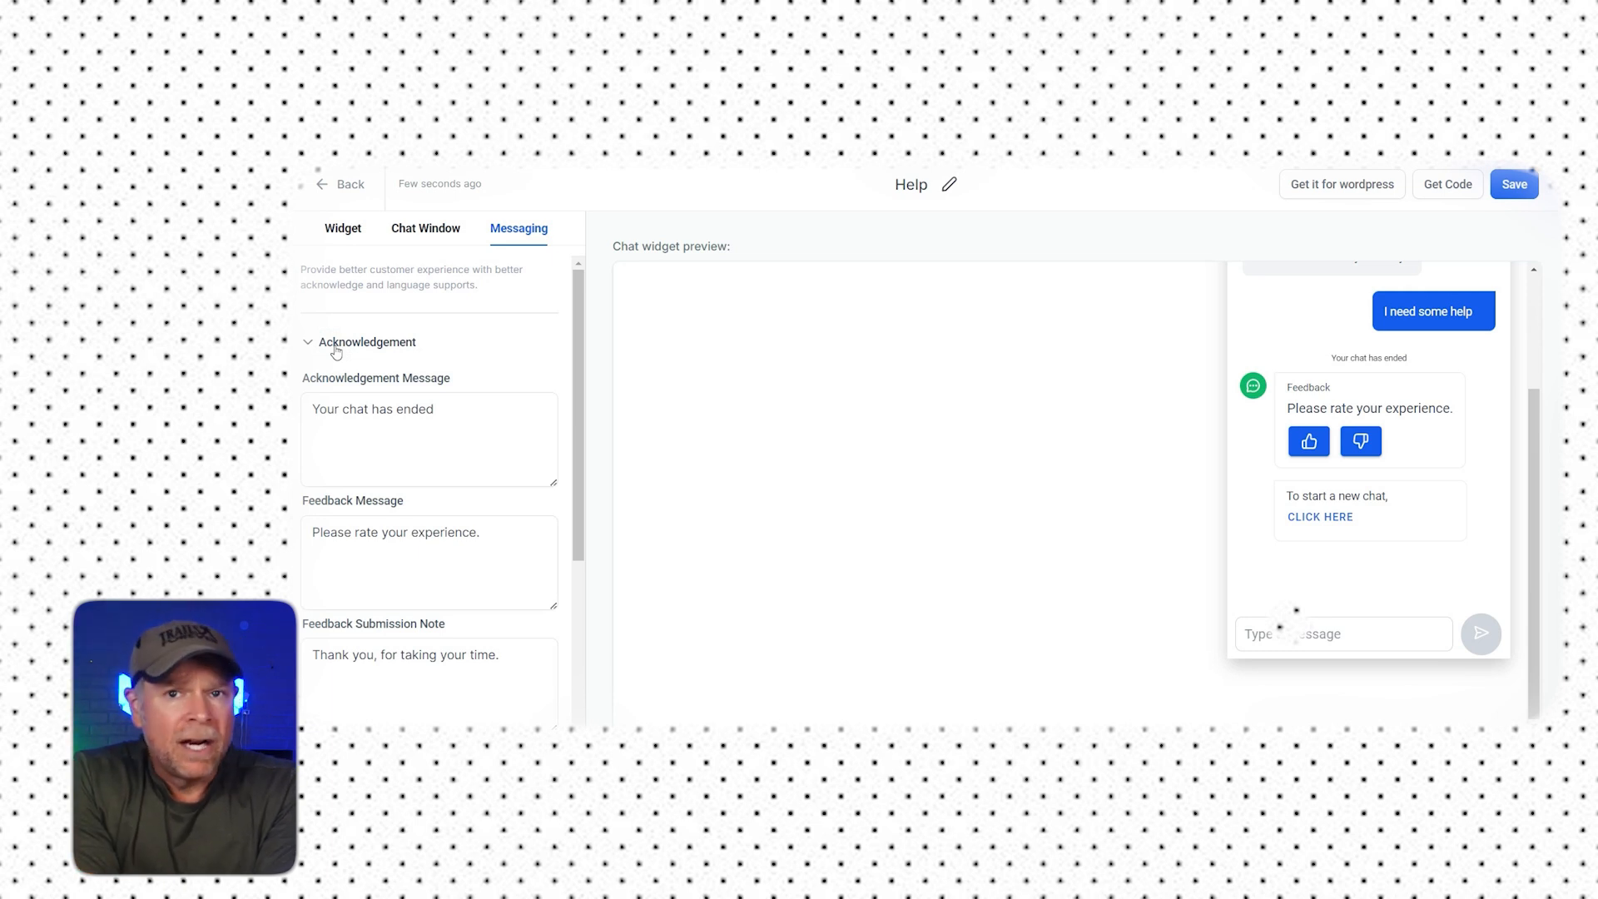
{"action": "left_click_drag", "start_coordinate": [313, 409], "coordinate": [434, 410]}
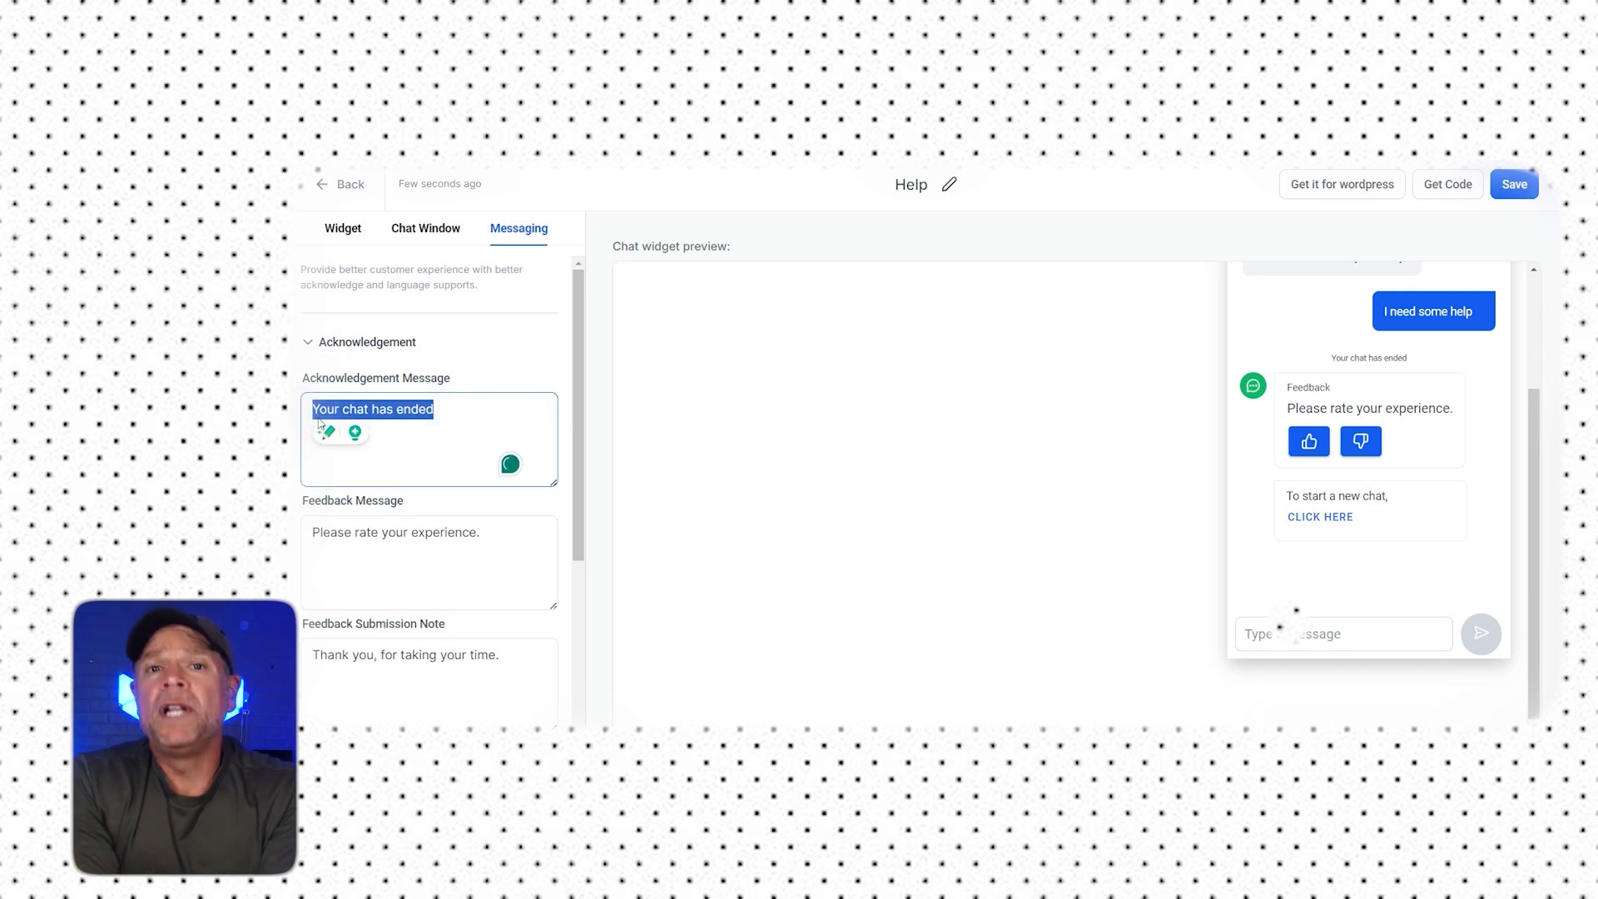
{"action": "right_click", "coordinate": [321, 410]}
{"action": "left_click", "coordinate": [393, 197]}
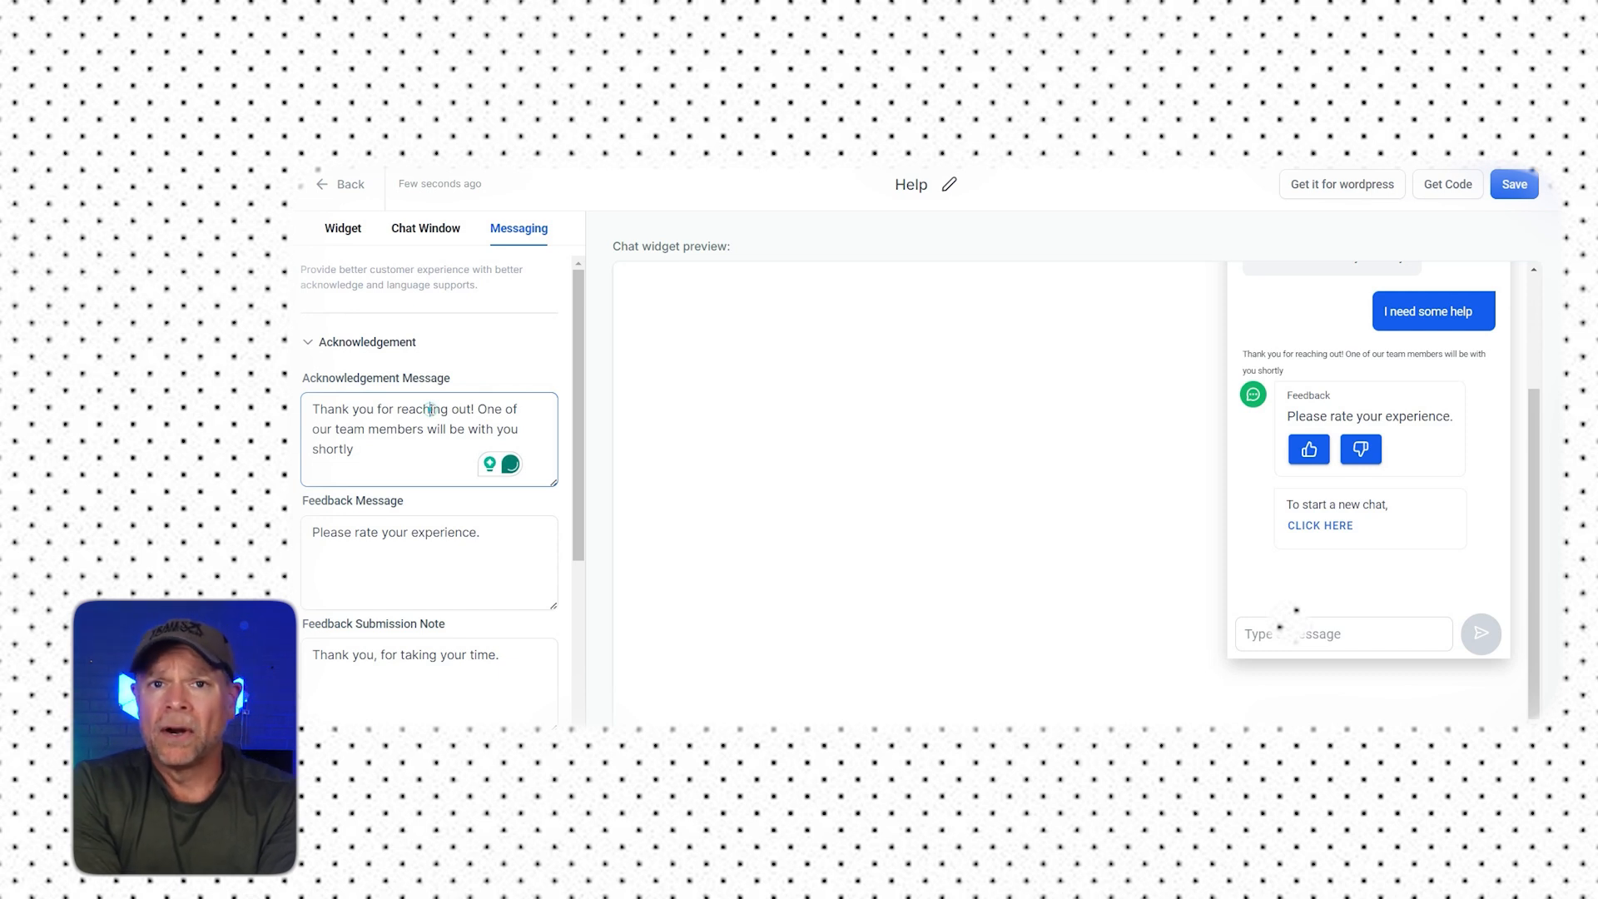
Review the remaining acknowledgement settings and the languages available for the chat widget, leaving the selection as it is
{"action": "scroll", "coordinate": [430, 410], "scroll_direction": "down", "scroll_amount": 5}
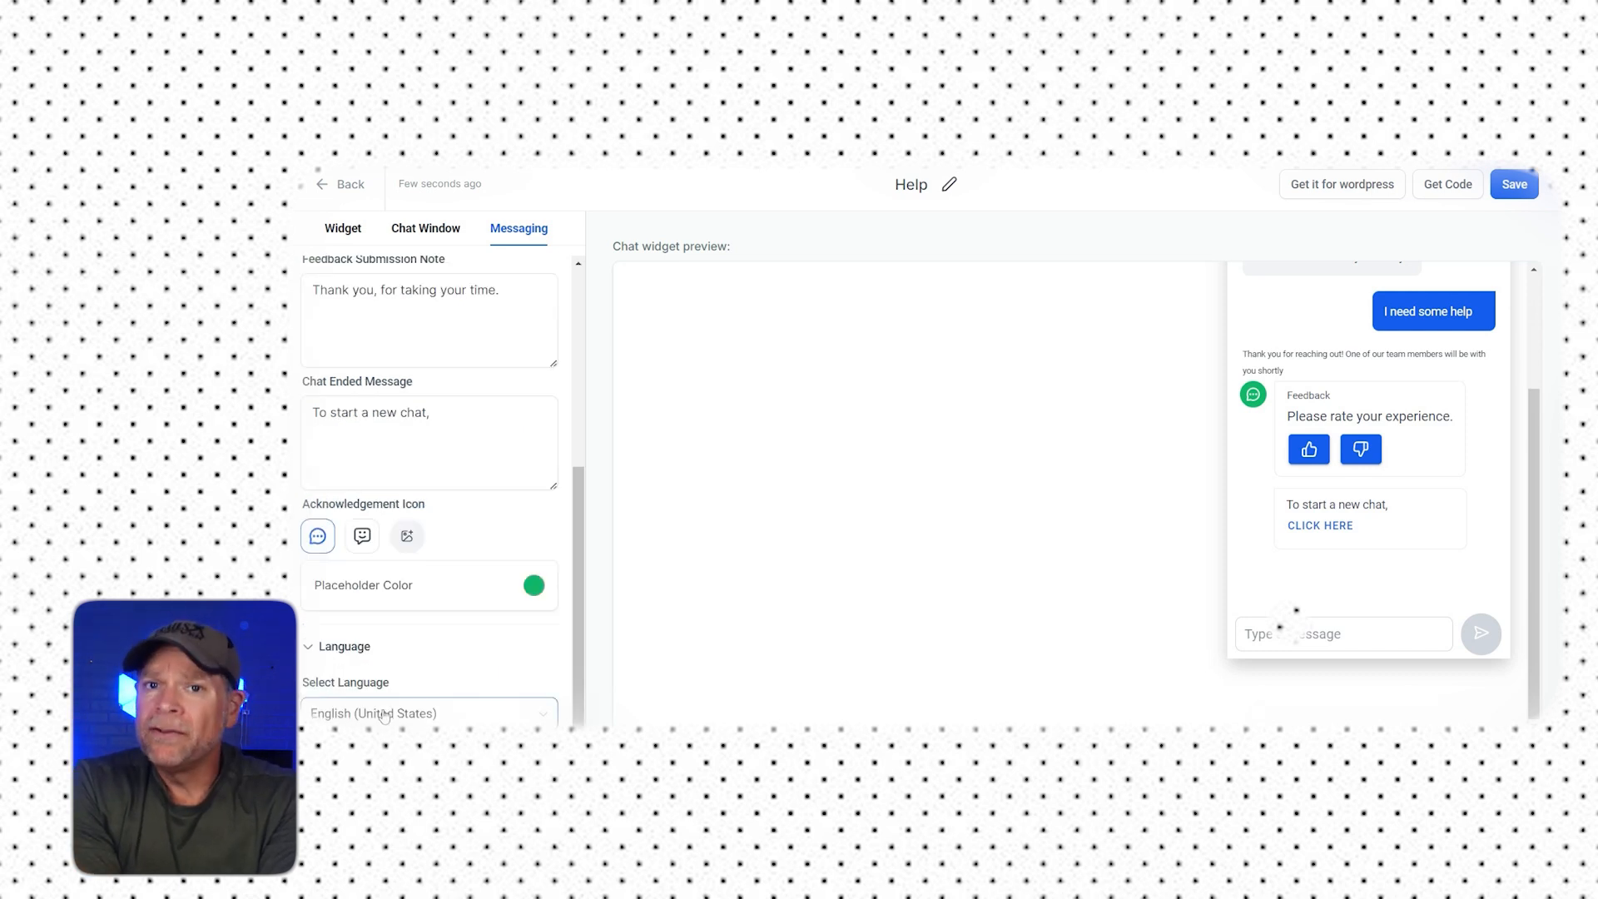
{"action": "left_click", "coordinate": [381, 711]}
{"action": "scroll", "coordinate": [382, 699], "scroll_direction": "down", "scroll_amount": 3}
{"action": "scroll", "coordinate": [382, 699], "scroll_direction": "down", "scroll_amount": 3}
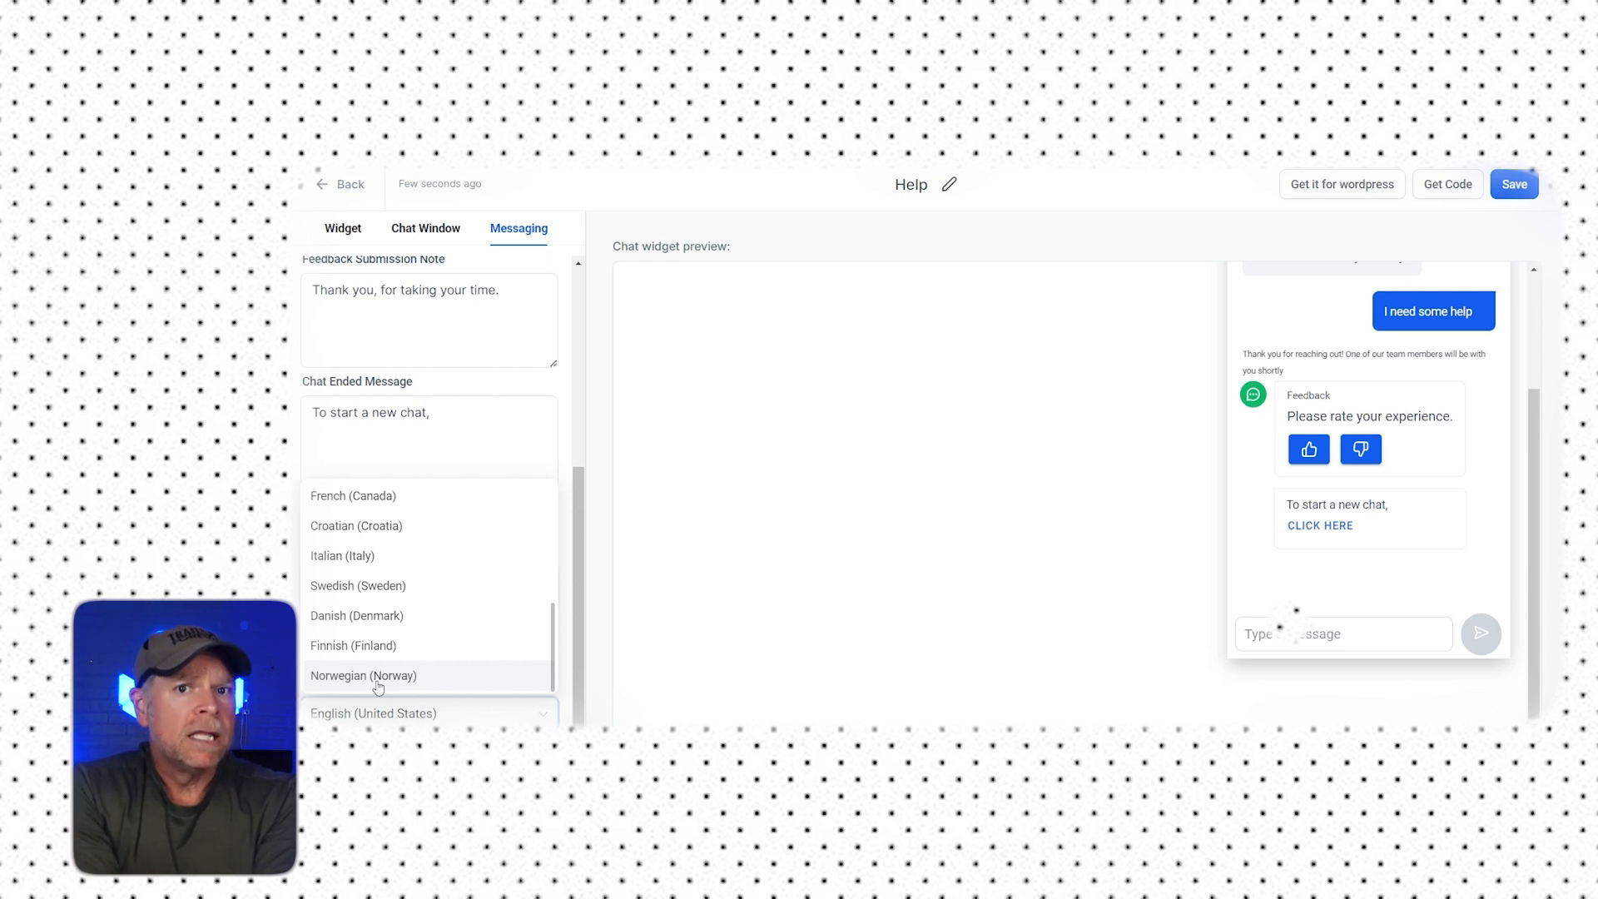
{"action": "left_click", "coordinate": [1382, 223]}
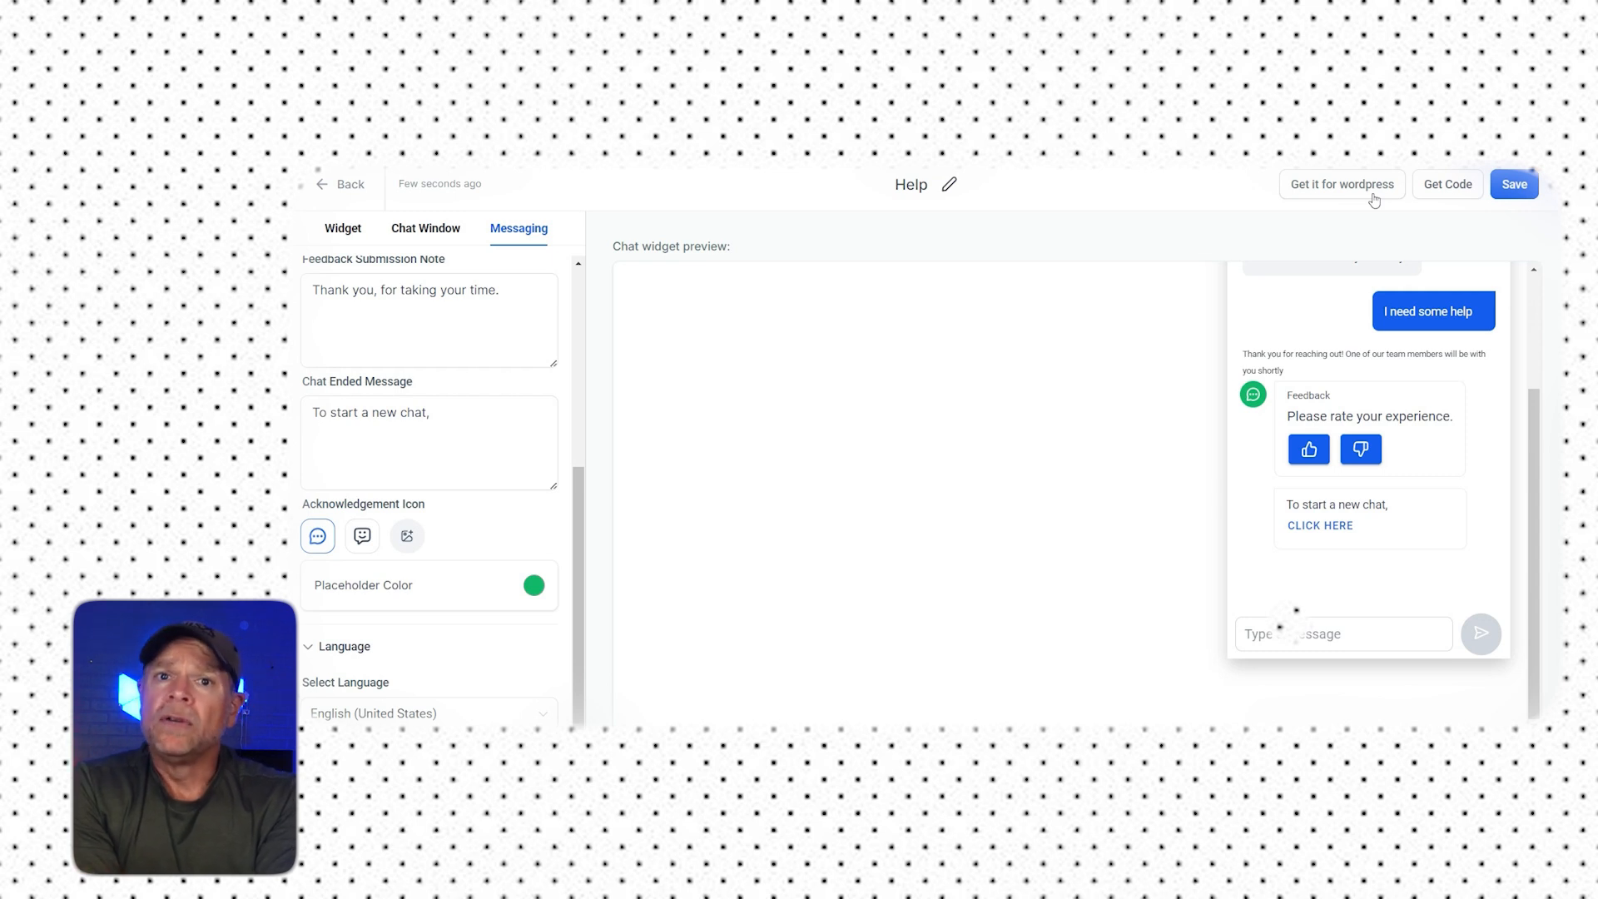
{"action": "left_click", "coordinate": [1374, 193]}
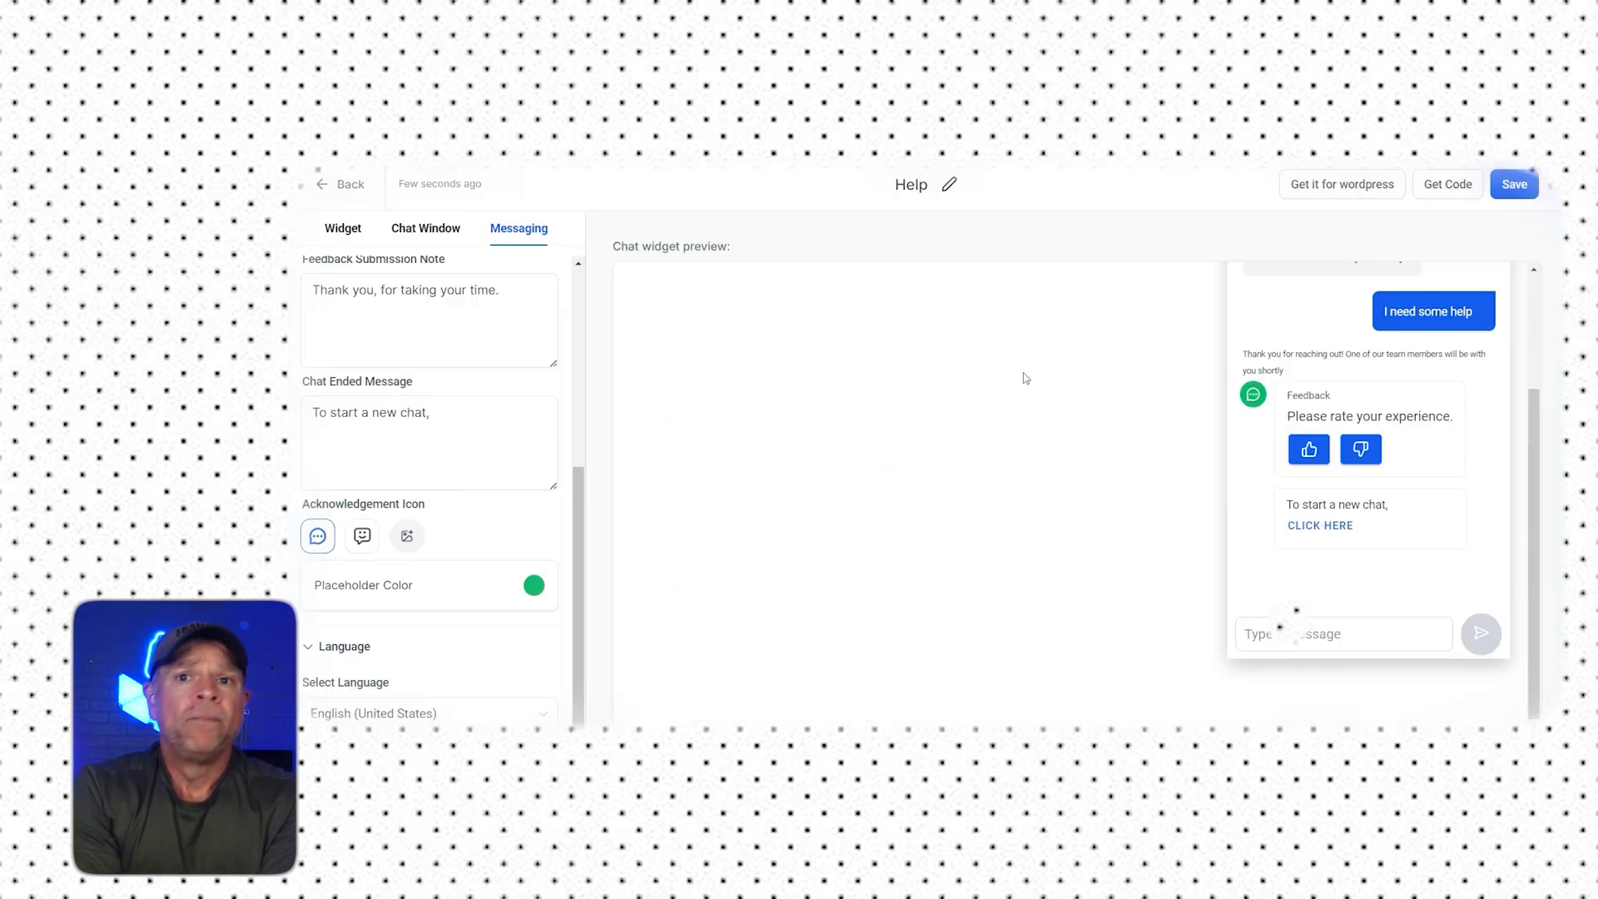
{"action": "left_click", "coordinate": [1024, 373]}
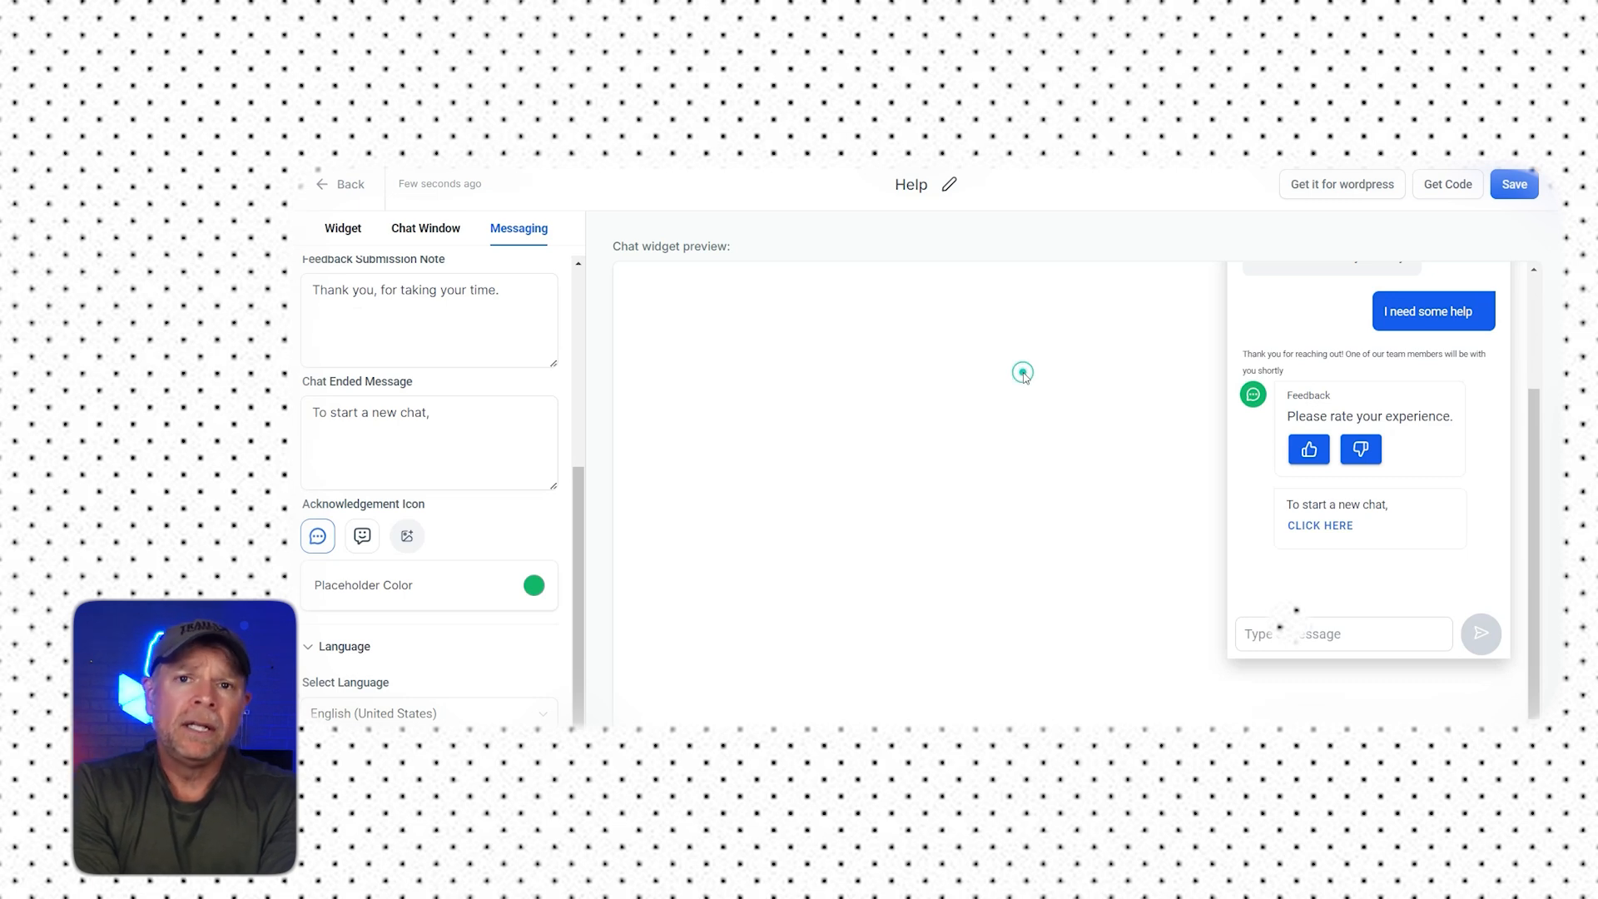